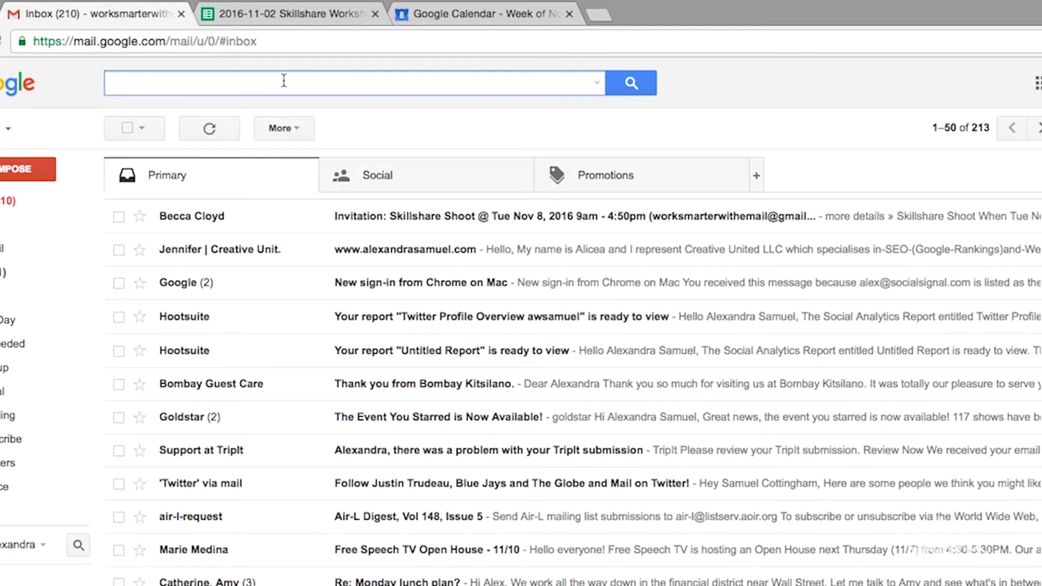
Step: Create a filter for .ics mail that skips the inbox and applies .Scheduling, including existing matches
{"action": "type", "text": ".ics"}
{"action": "key", "text": "Return"}
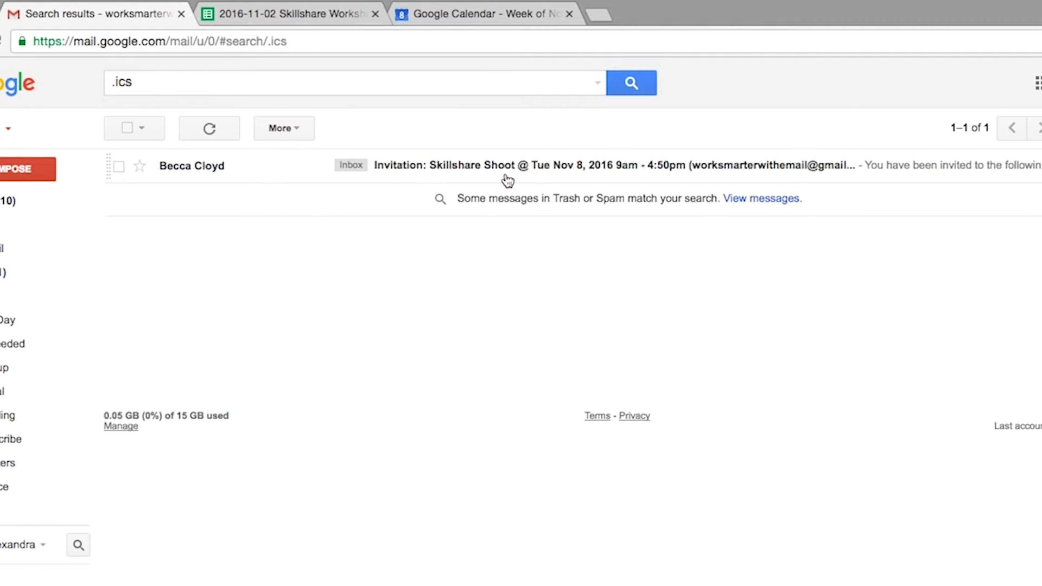
{"action": "left_click", "coordinate": [598, 85]}
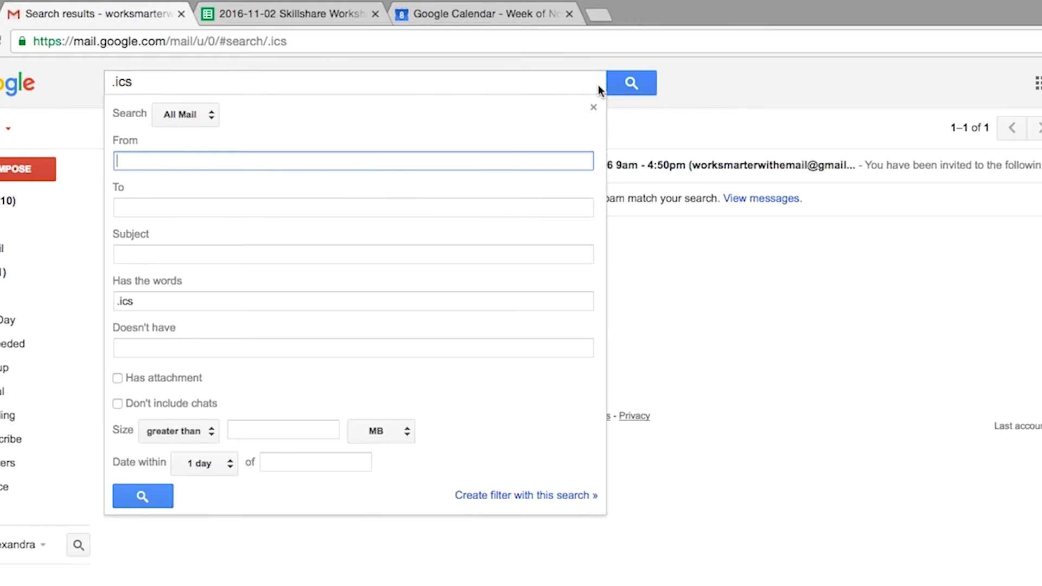
{"action": "left_click", "coordinate": [560, 503]}
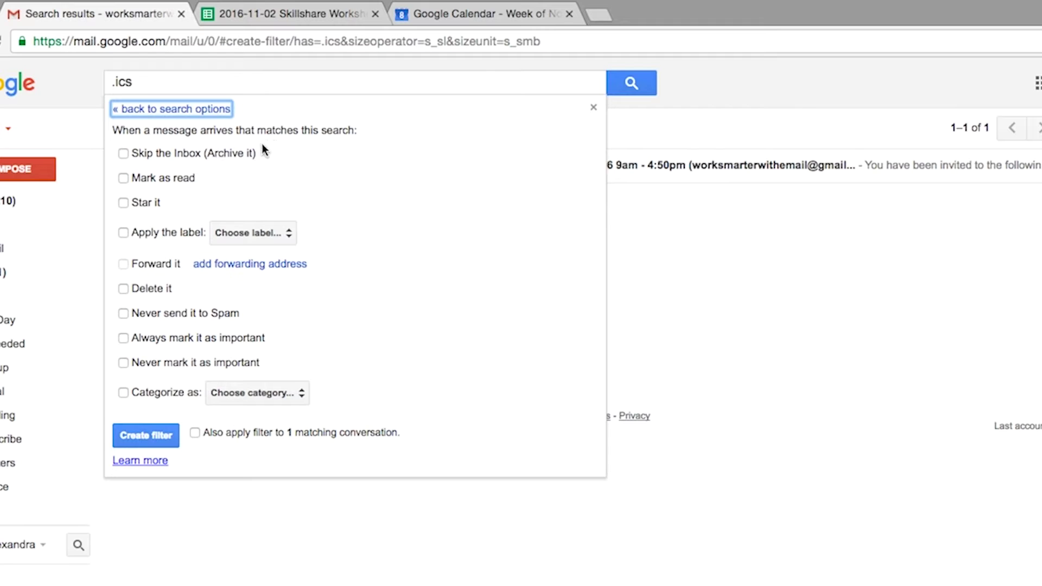
{"action": "left_click", "coordinate": [124, 154]}
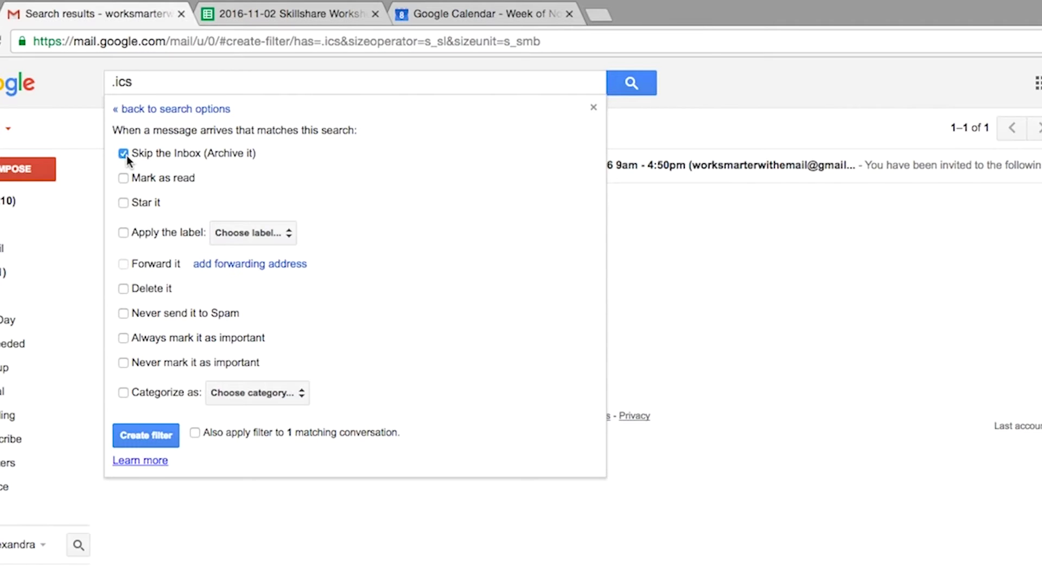
{"action": "left_click", "coordinate": [124, 232]}
{"action": "left_click", "coordinate": [224, 233]}
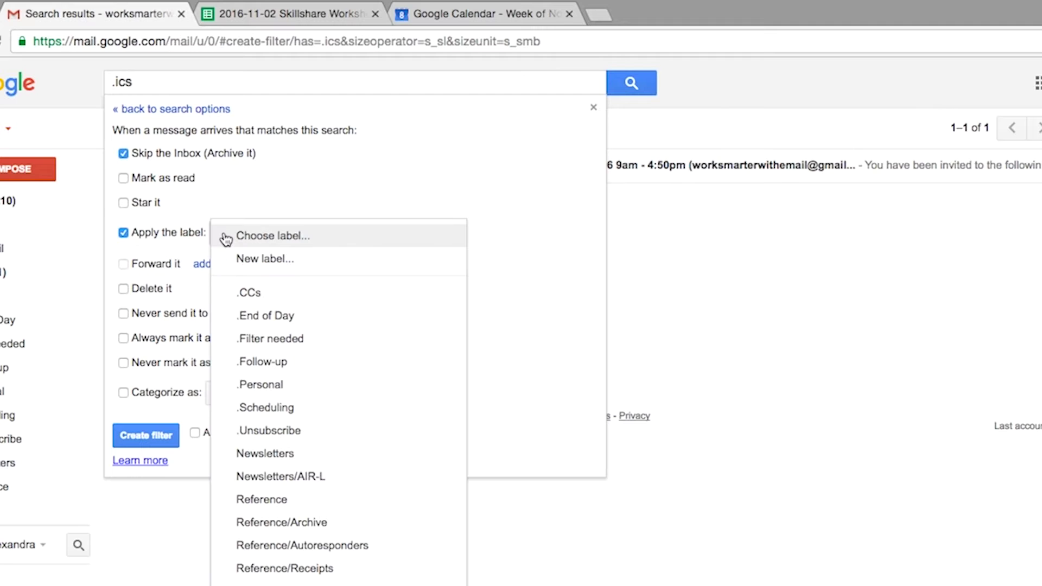
{"action": "left_click", "coordinate": [265, 411]}
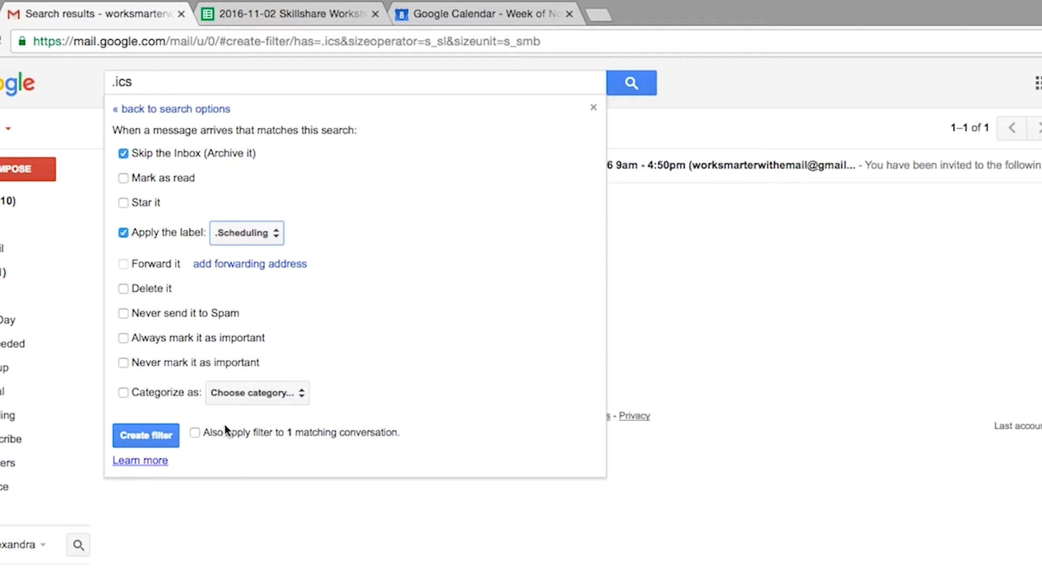
{"action": "left_click", "coordinate": [196, 433]}
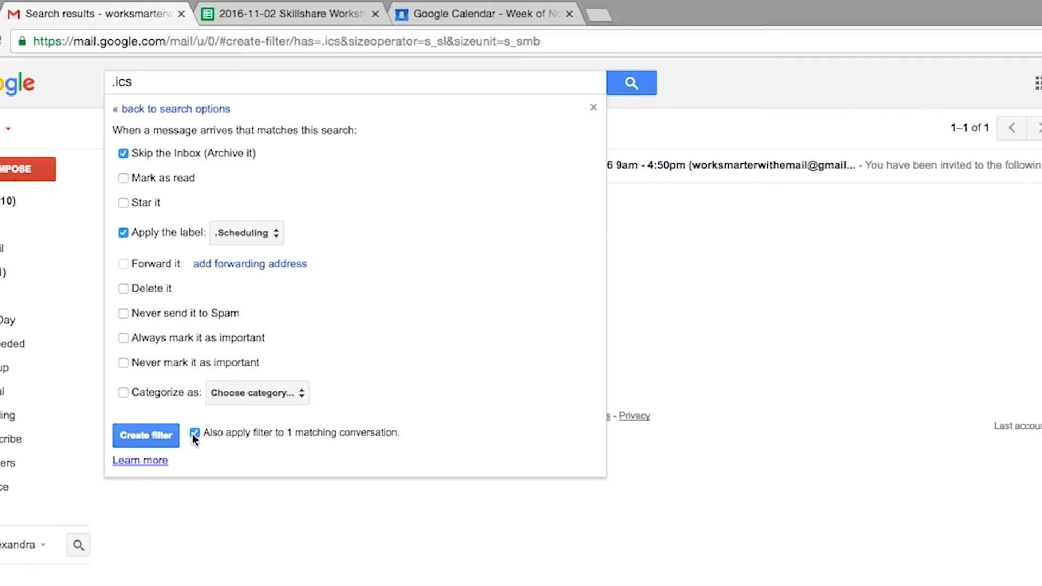
{"action": "left_click", "coordinate": [153, 437]}
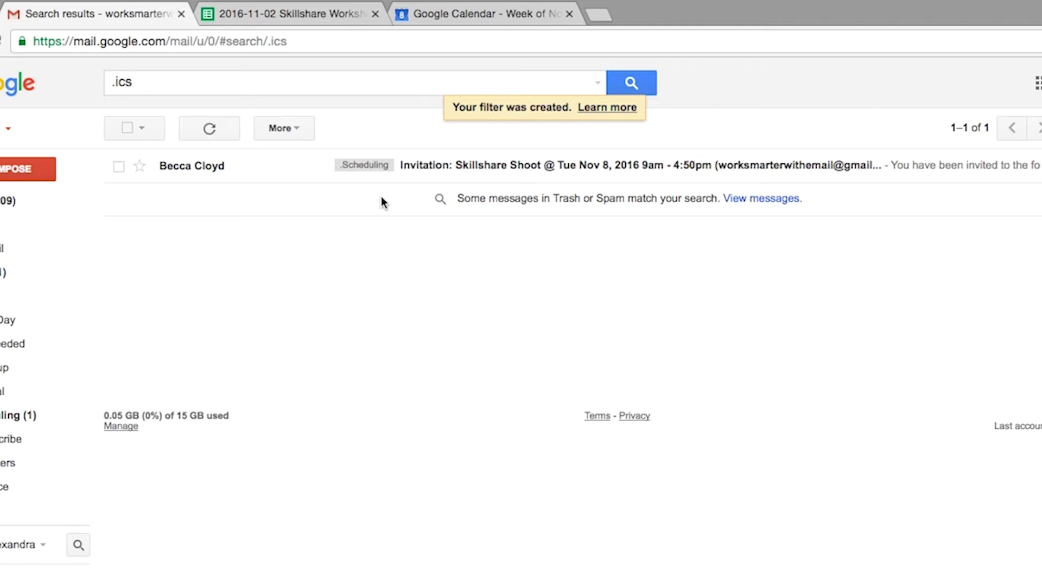
{"action": "left_click", "coordinate": [477, 17]}
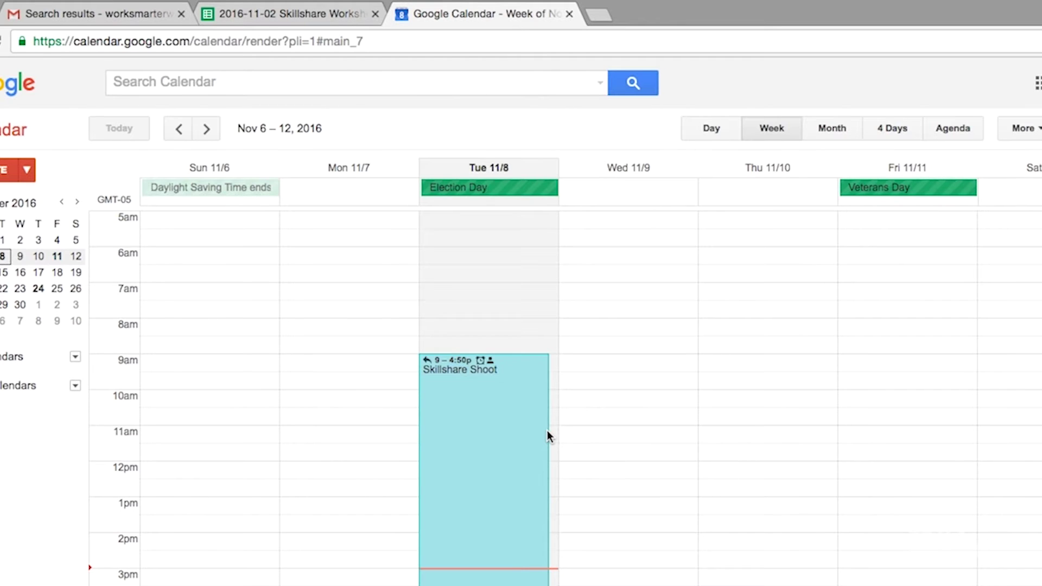
Step: Answer Yes to the Skillshare Shoot invitation on Tue Nov 8 and save the response
{"action": "double_click", "coordinate": [500, 436]}
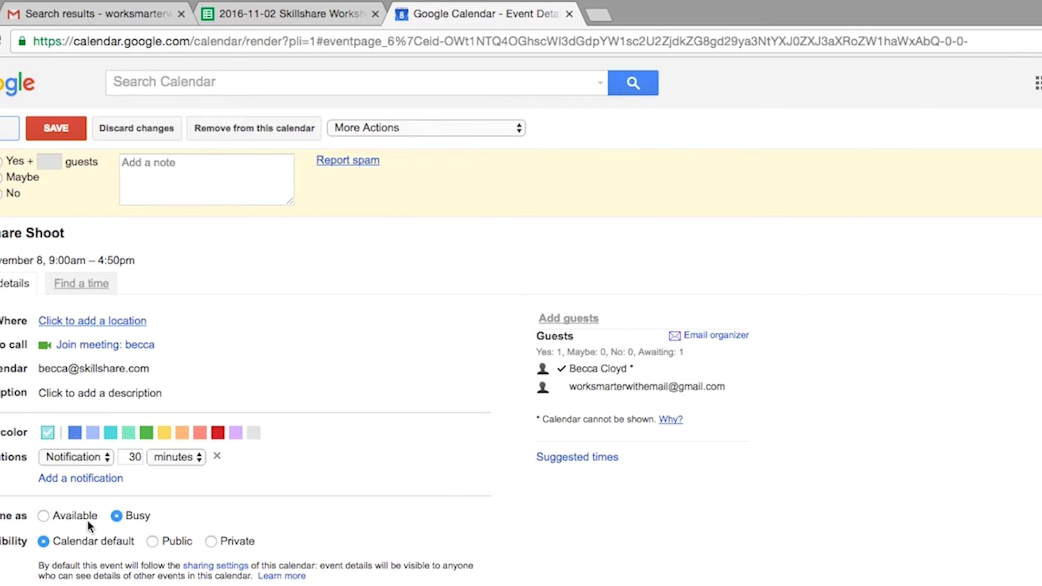
{"action": "left_click", "coordinate": [1, 165]}
{"action": "left_click", "coordinate": [53, 130]}
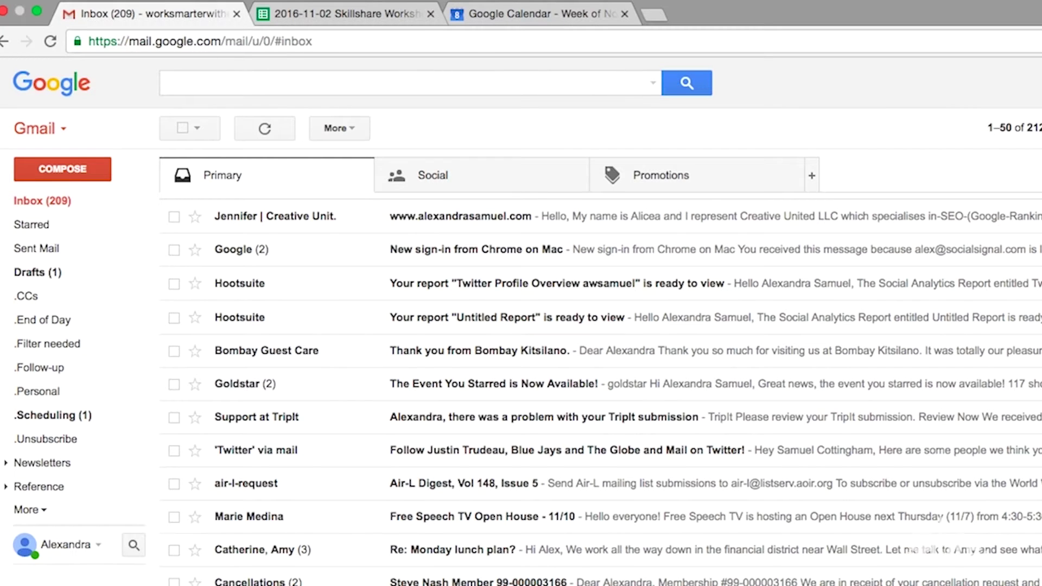
Step: Search mail for 'unsubscribe' and start a filter from those results
{"action": "left_click", "coordinate": [359, 81]}
{"action": "type", "text": "unsu"}
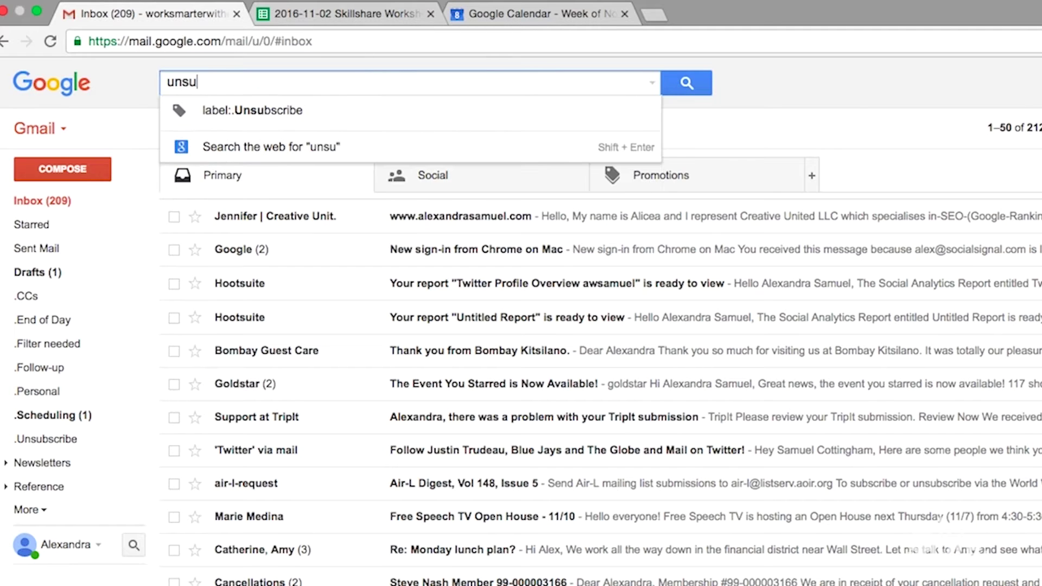
{"action": "type", "text": "bscribe"}
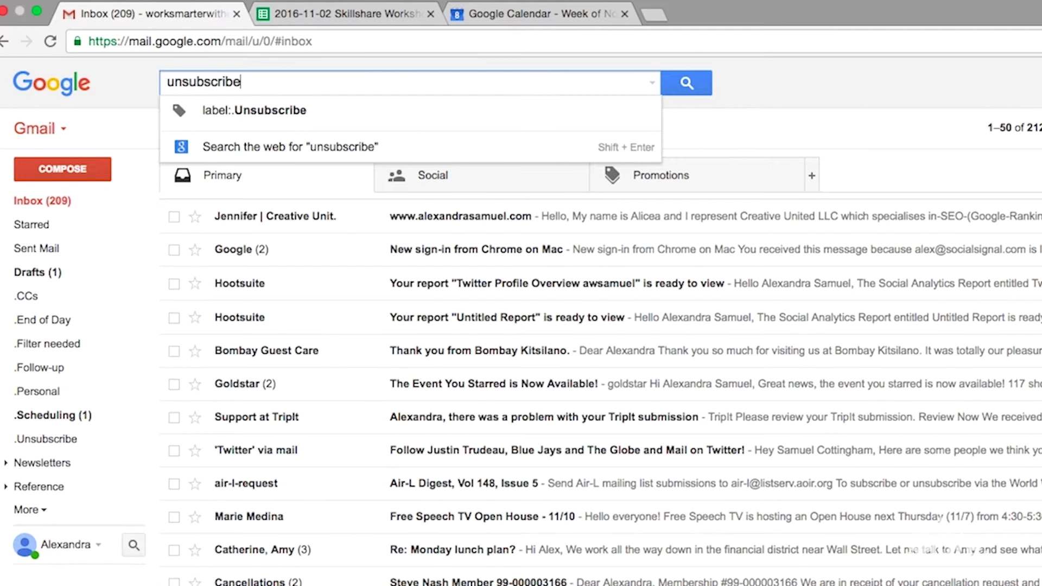
{"action": "key", "text": "Return"}
{"action": "left_click", "coordinate": [653, 83]}
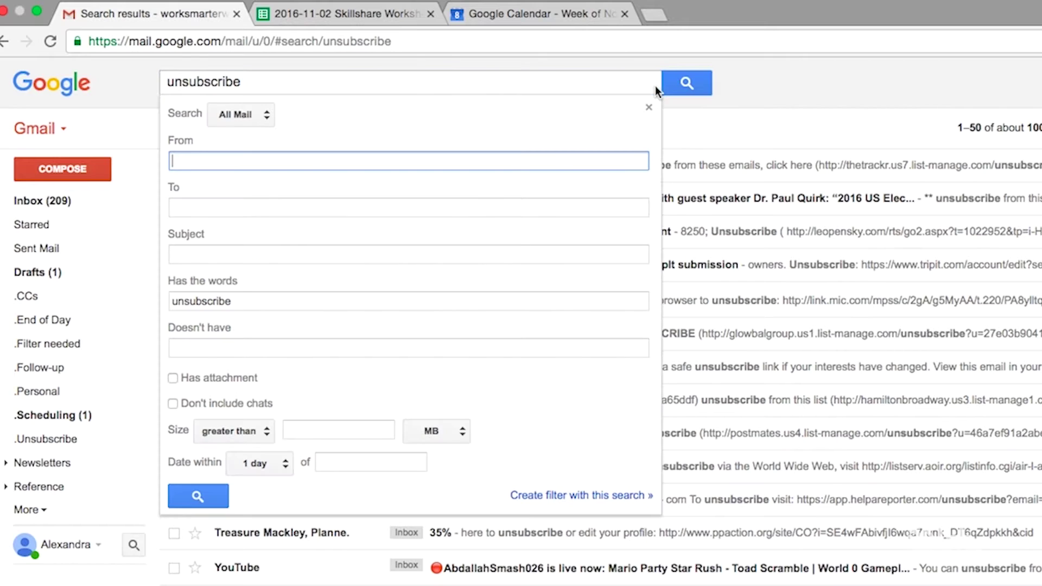
{"action": "left_click", "coordinate": [595, 496]}
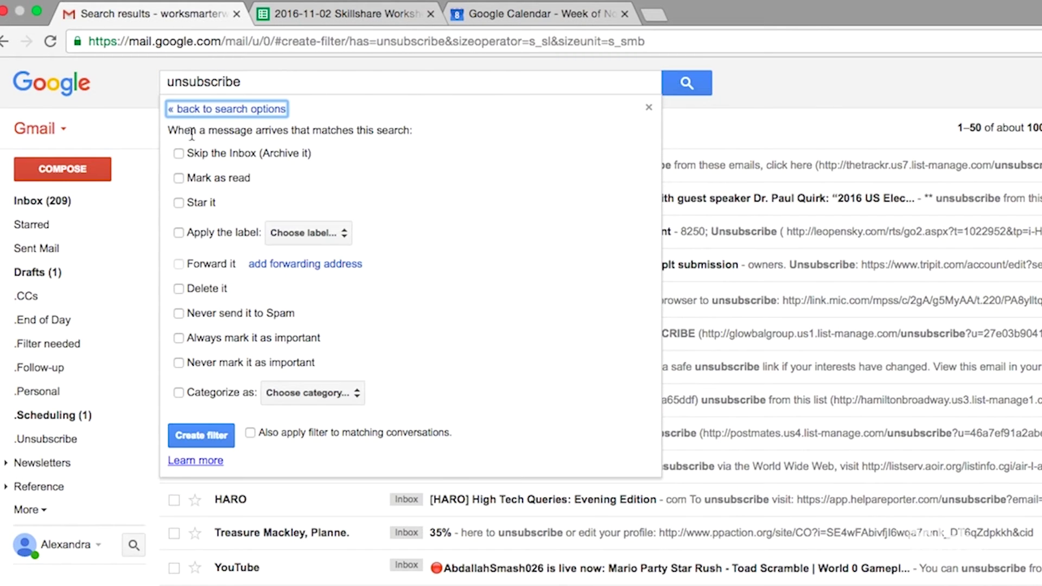
Step: Make the filter skip the inbox and label matches Newsletters, including existing conversations
{"action": "left_click", "coordinate": [178, 156]}
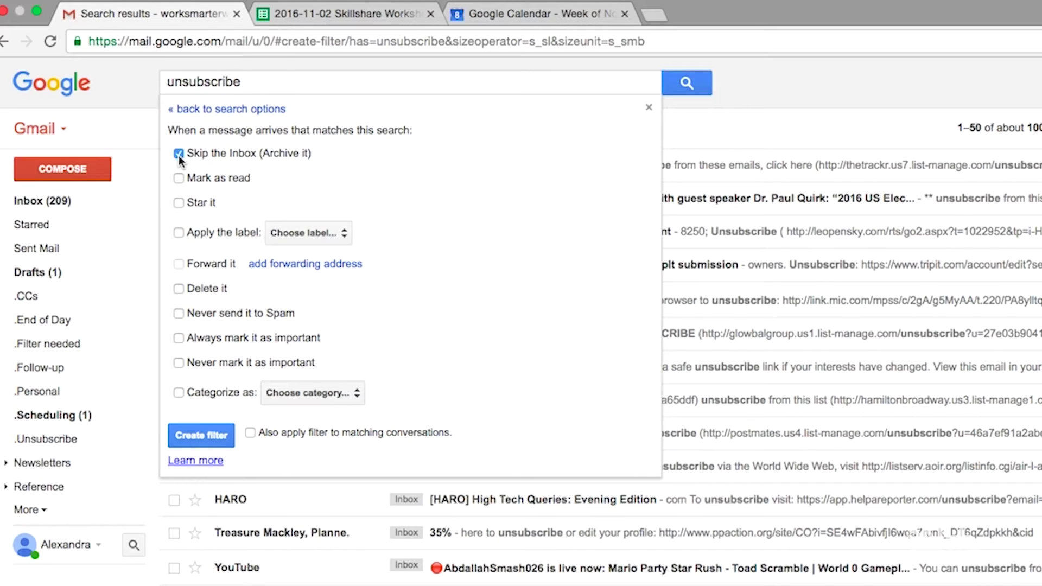
{"action": "left_click", "coordinate": [179, 234]}
{"action": "left_click", "coordinate": [311, 241]}
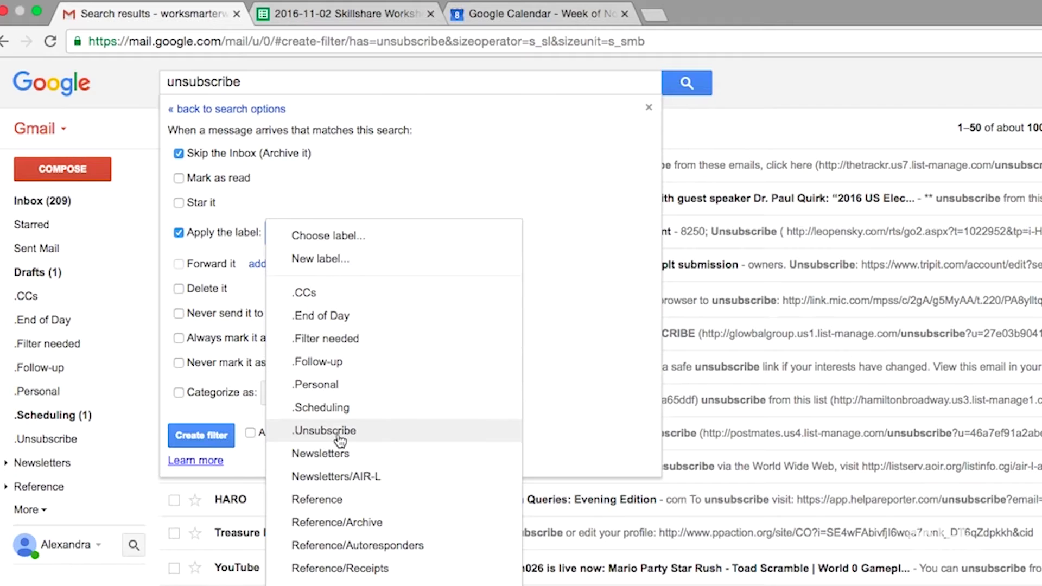
{"action": "left_click", "coordinate": [344, 454]}
{"action": "left_click", "coordinate": [250, 432]}
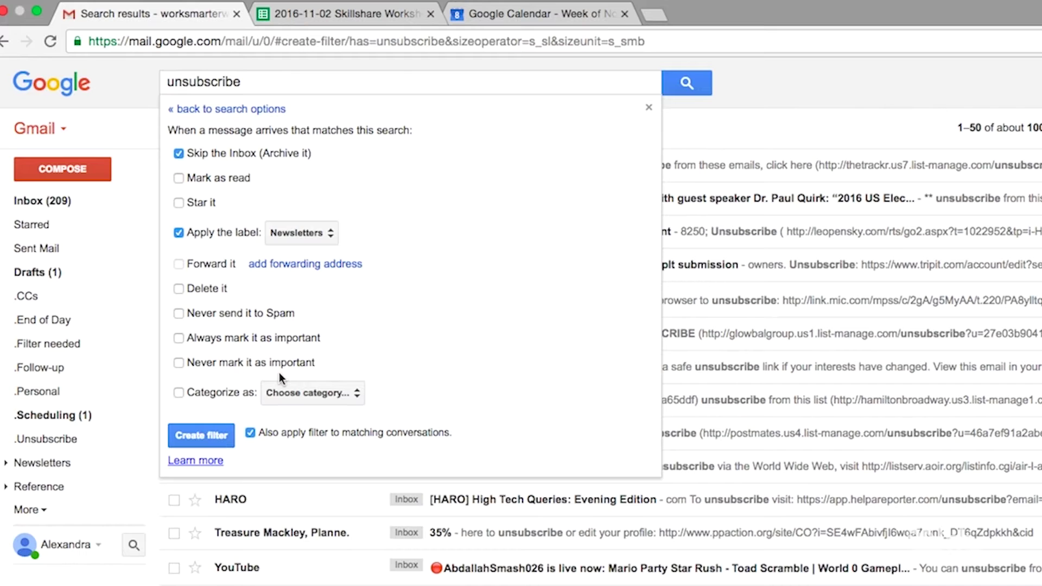
{"action": "left_click", "coordinate": [206, 435]}
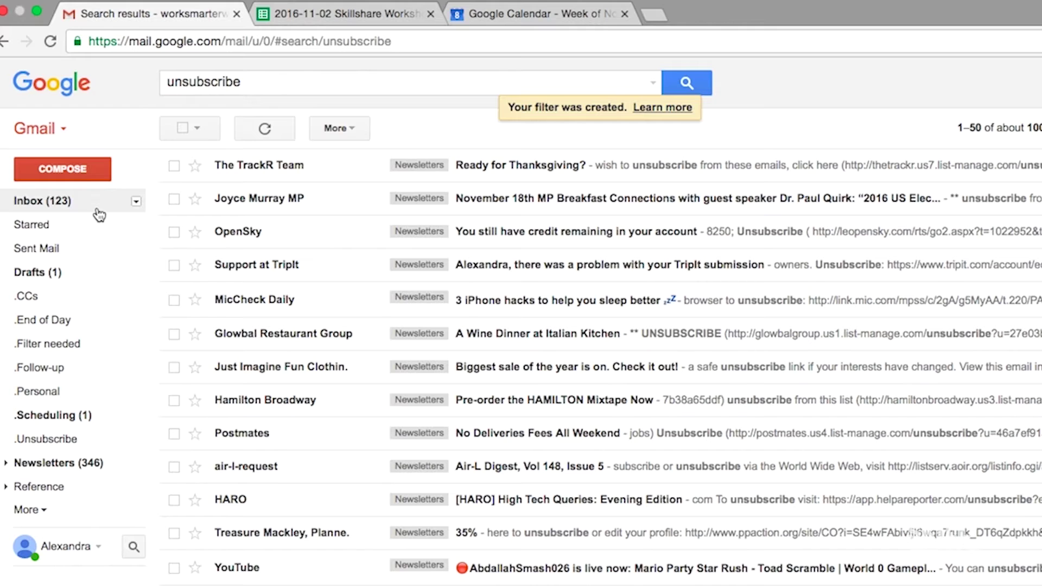
{"action": "left_click", "coordinate": [100, 214]}
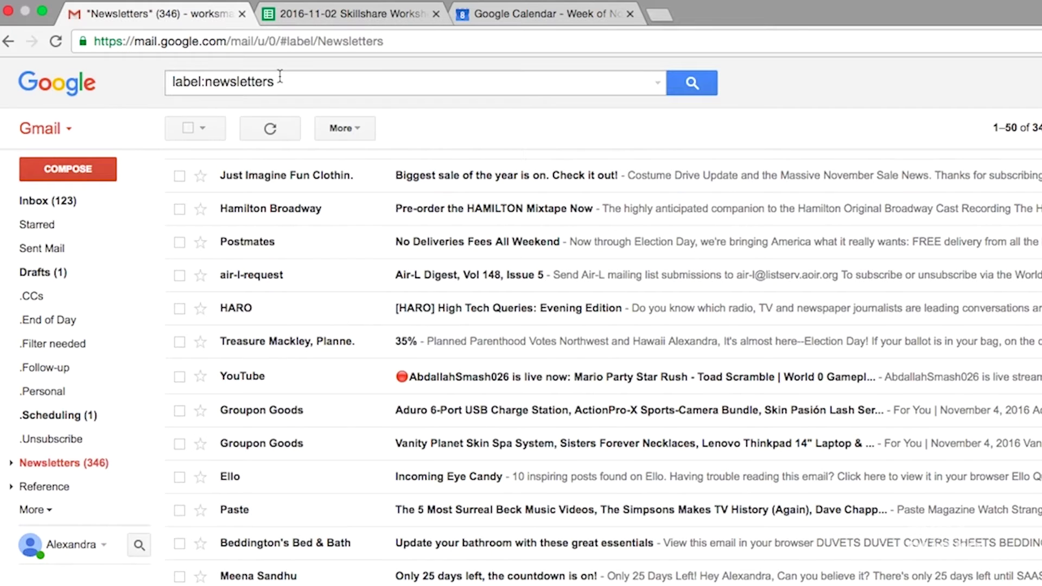
Step: Narrow the label:newsletters search to HARO, listing its 12 conversations
{"action": "left_click", "coordinate": [331, 89]}
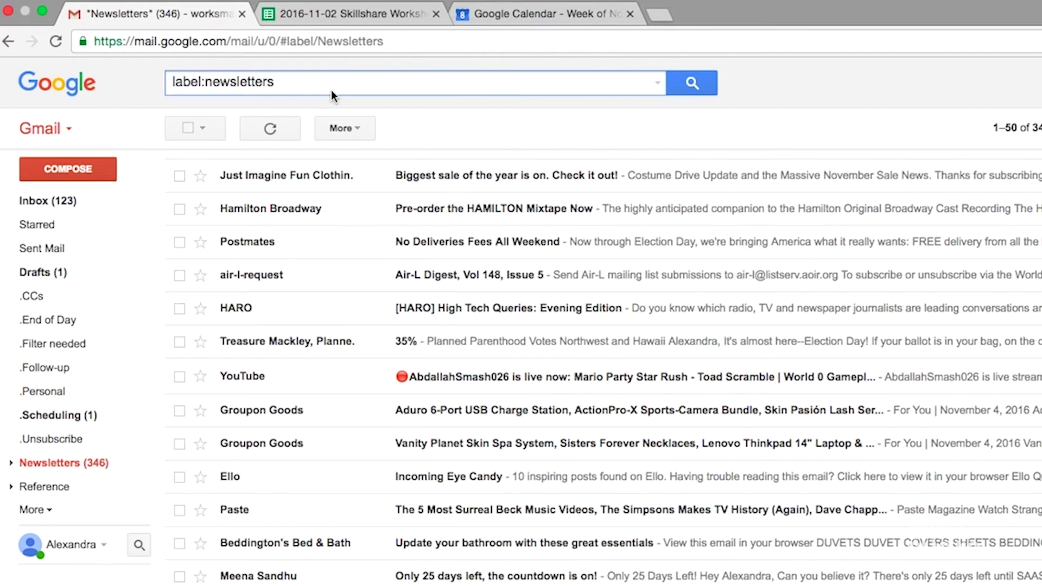
{"action": "type", "text": "HA"}
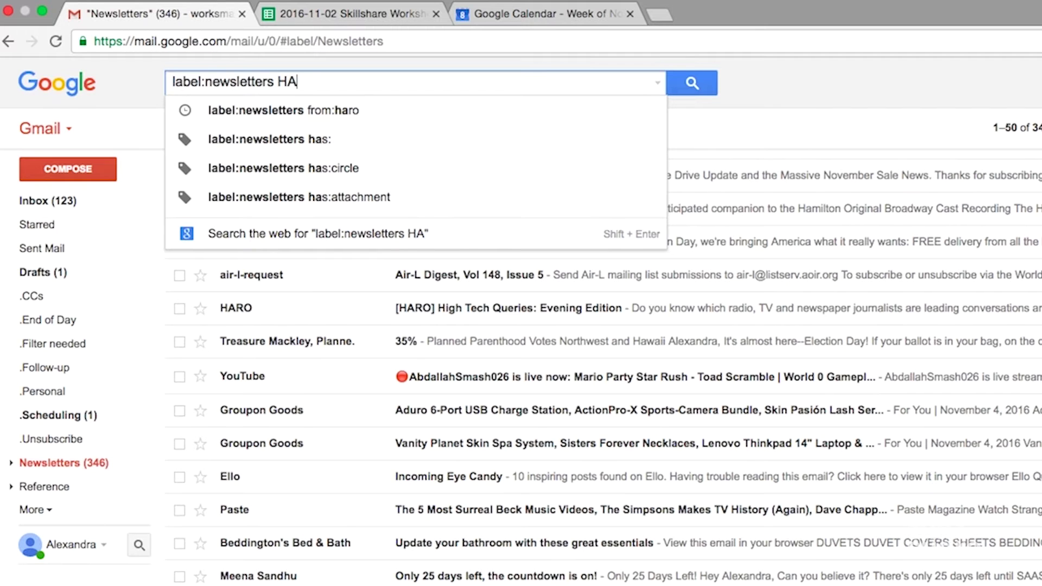
{"action": "type", "text": "RO"}
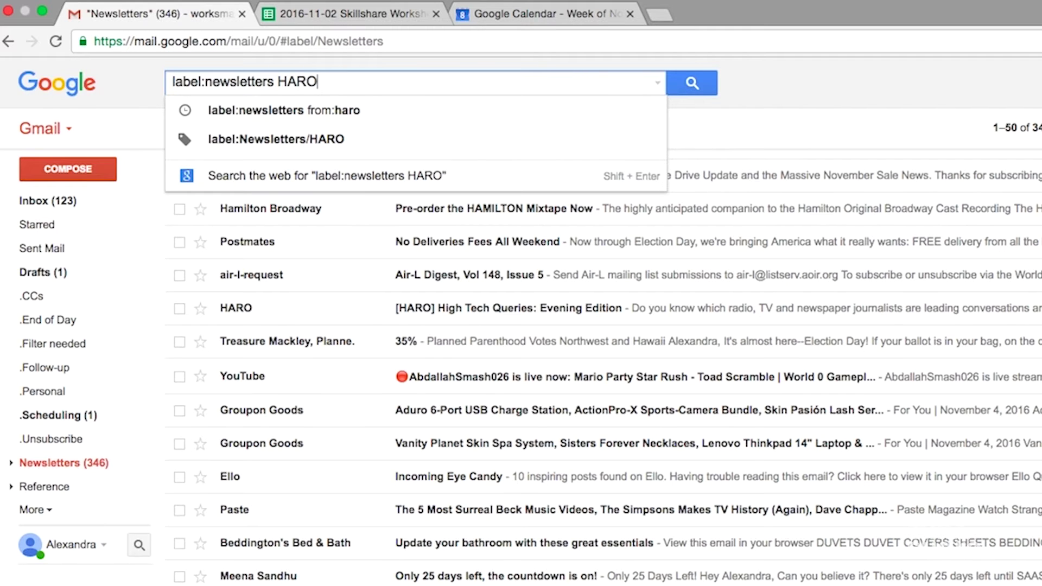
{"action": "key", "text": "Return"}
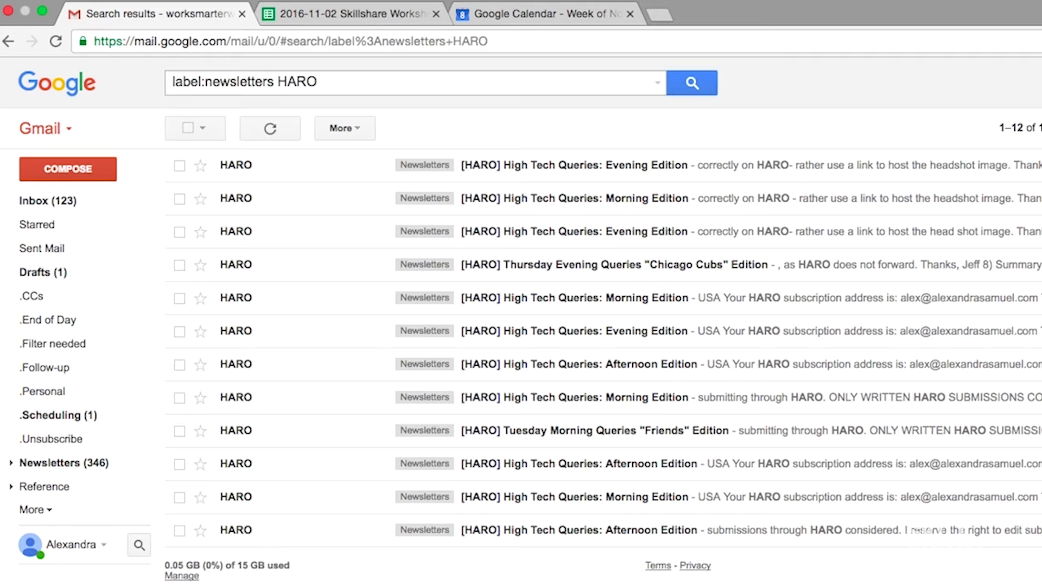
{"action": "left_click", "coordinate": [276, 84]}
Step: Create a filter applying Newsletters/HARO to HARO newsletter mail, including the 12 existing matches
{"action": "left_click_drag", "start_coordinate": [275, 82], "coordinate": [173, 83]}
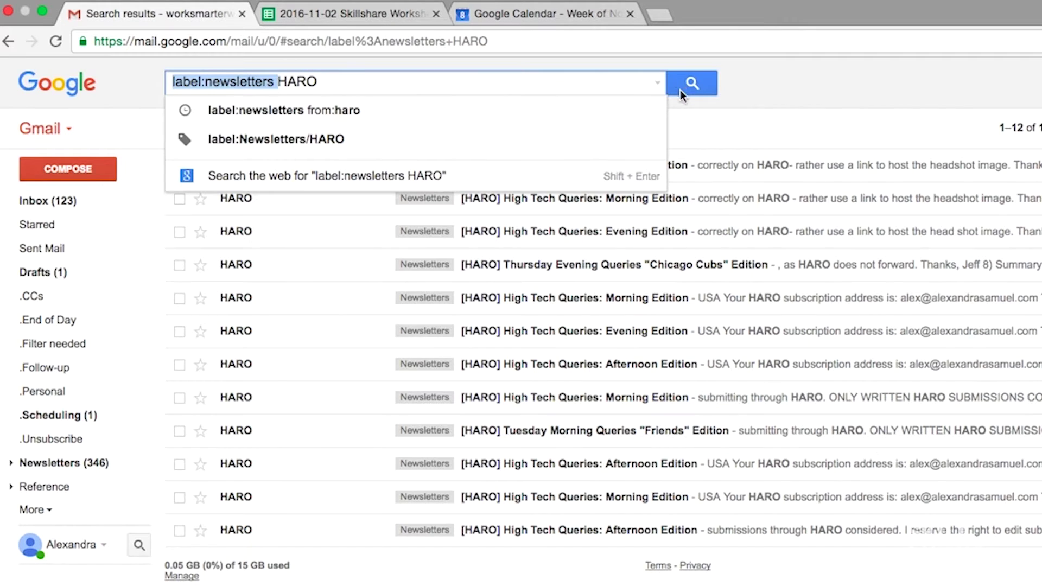
{"action": "left_click", "coordinate": [658, 82]}
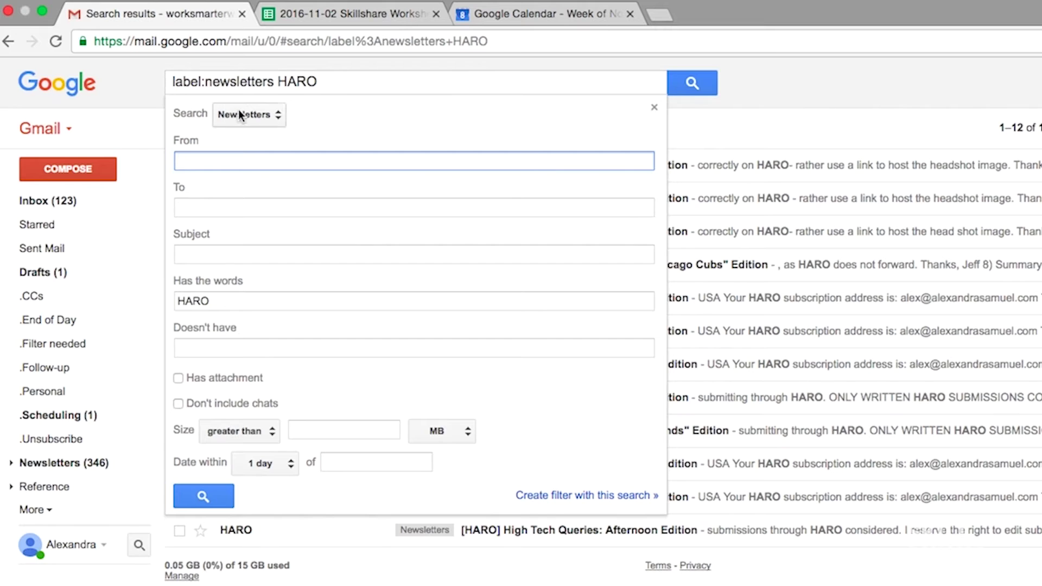
{"action": "left_click", "coordinate": [574, 500]}
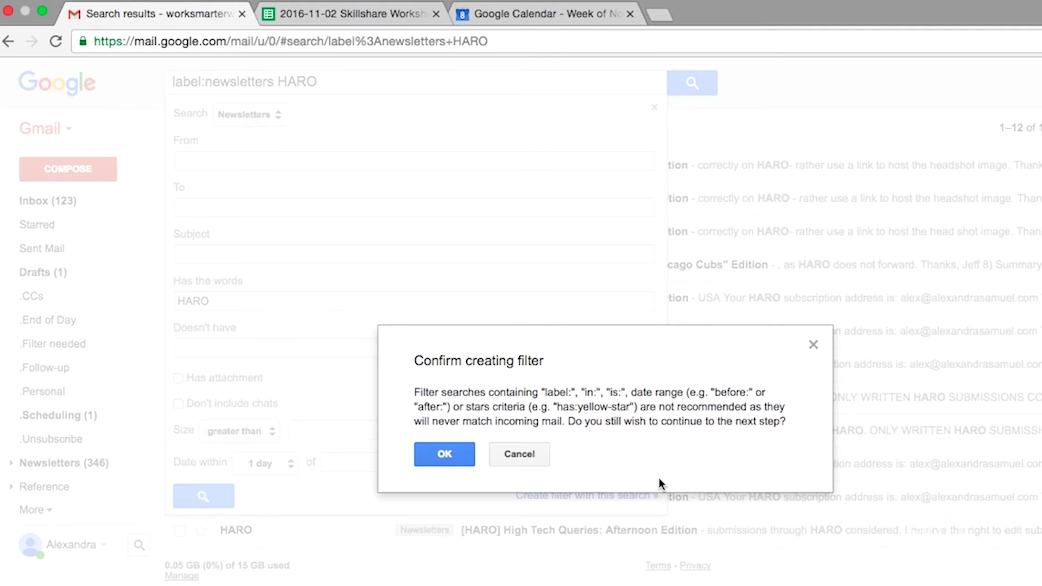
{"action": "left_click", "coordinate": [461, 455]}
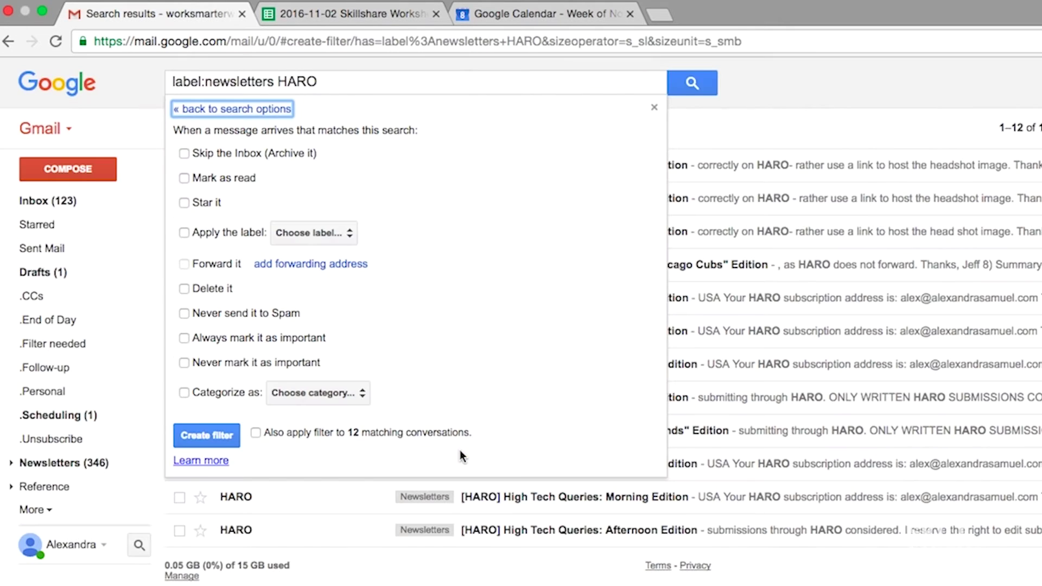
{"action": "left_click", "coordinate": [184, 232]}
{"action": "left_click", "coordinate": [320, 233]}
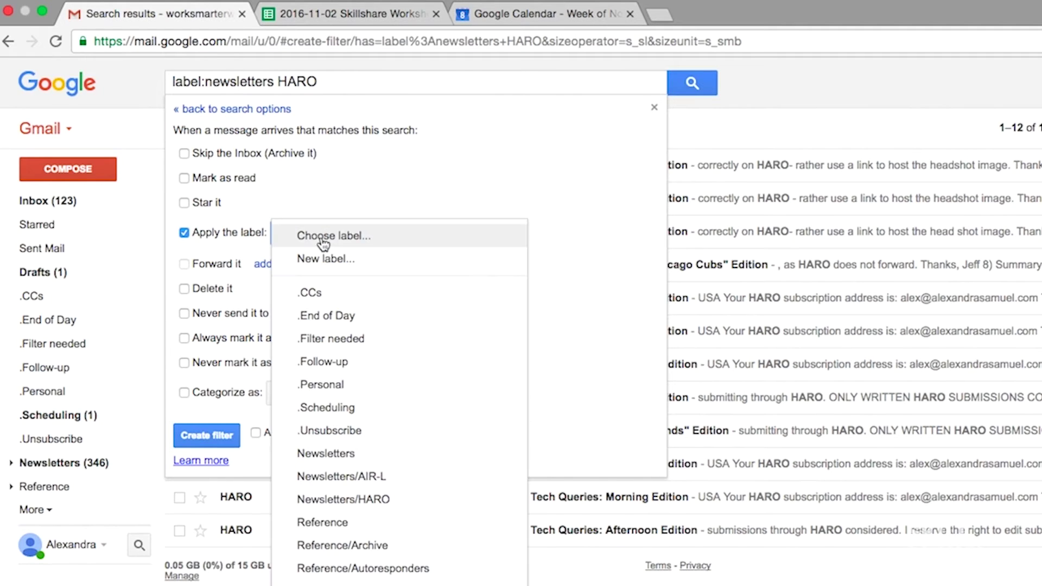
{"action": "left_click", "coordinate": [363, 507]}
{"action": "left_click", "coordinate": [206, 435]}
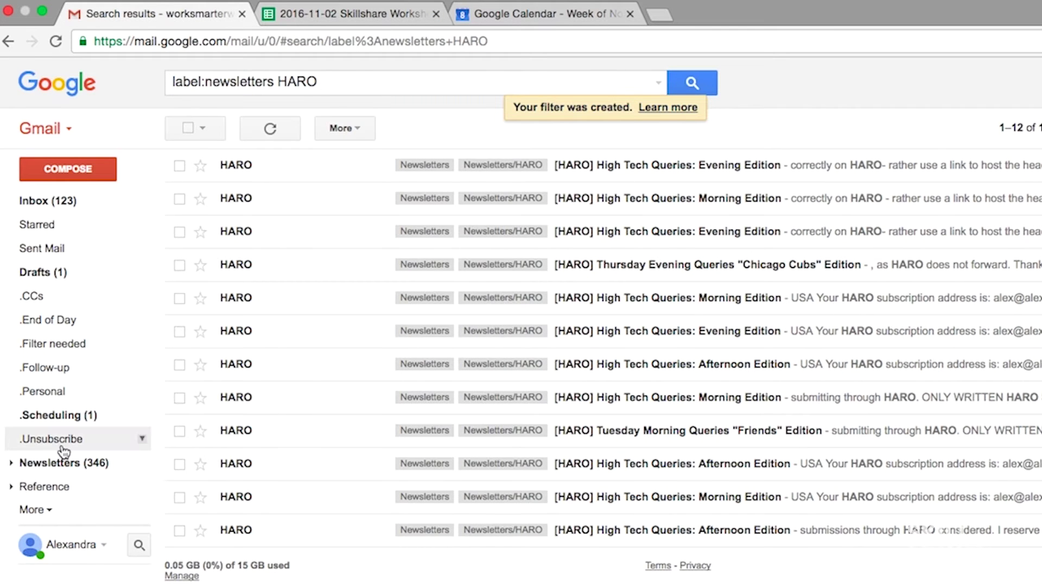
{"action": "left_click", "coordinate": [11, 463]}
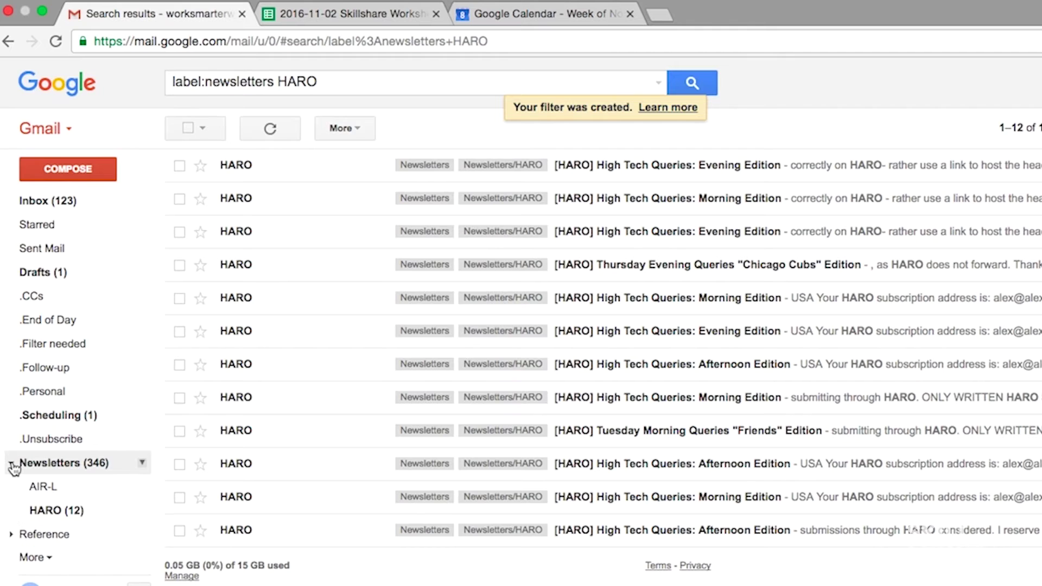
Step: Show the 12 conversations in the Newsletters/HARO sublabel
{"action": "left_click", "coordinate": [67, 510]}
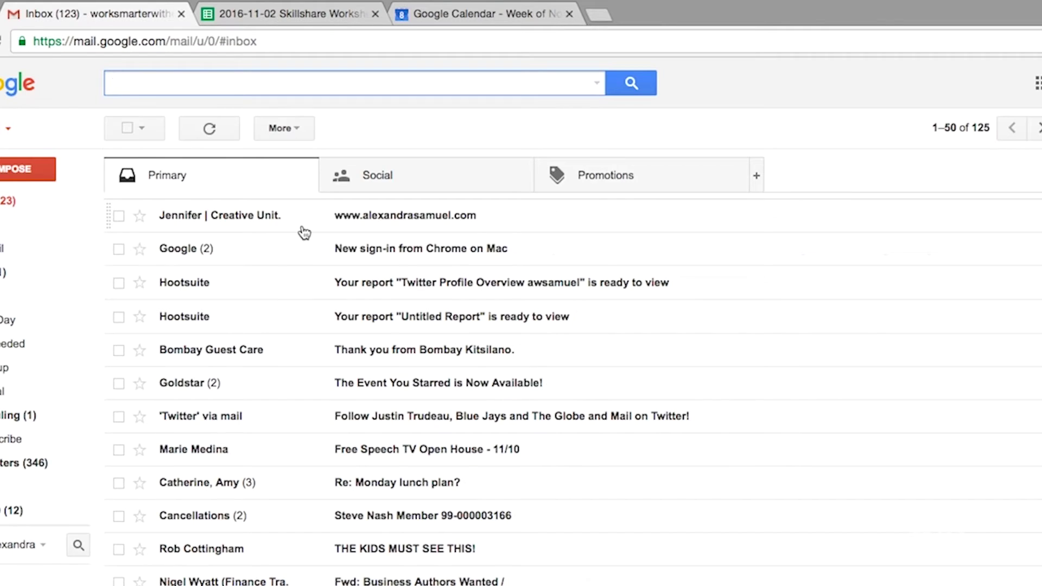
Step: Create a filter for mail CC'd to your own address that skips the inbox and applies .CCs
{"action": "type", "text": "cc:"}
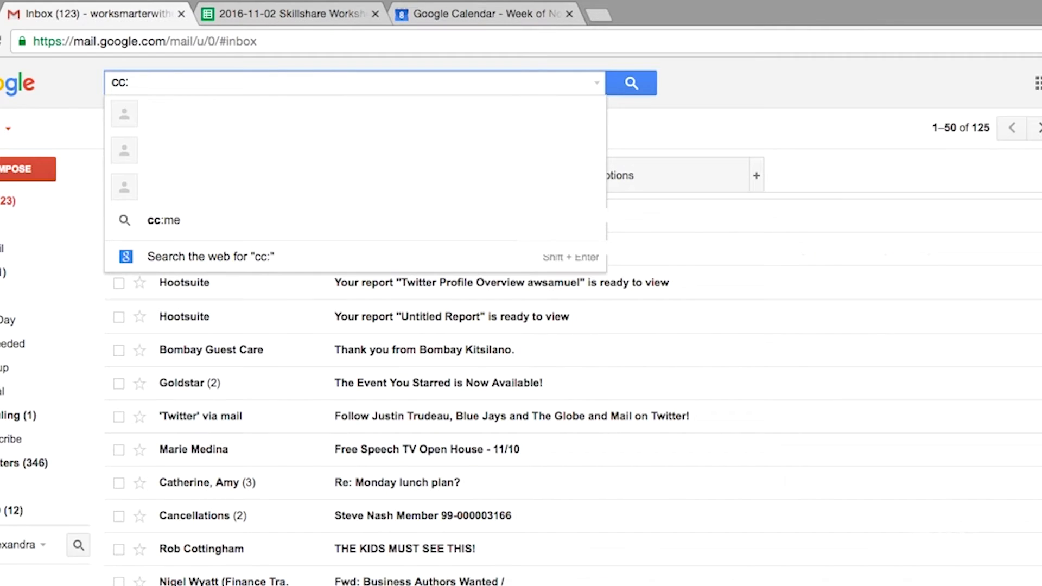
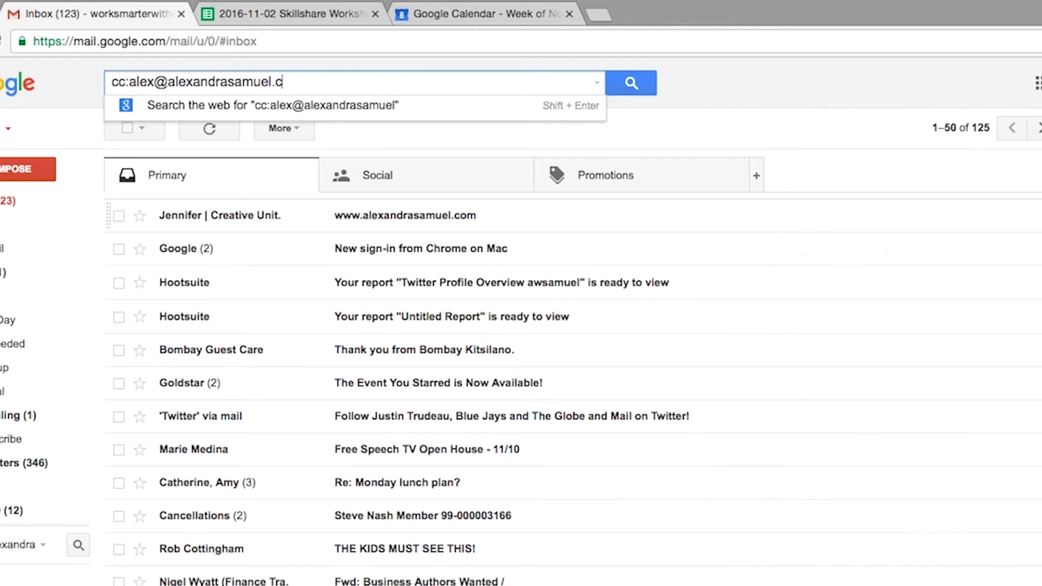
{"action": "key", "text": "Return"}
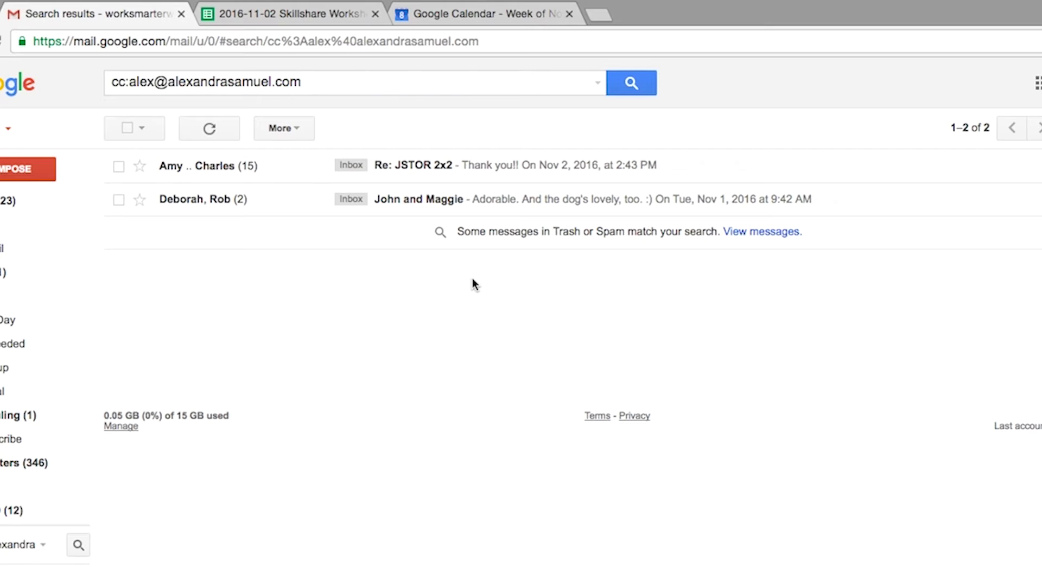
{"action": "left_click", "coordinate": [596, 82]}
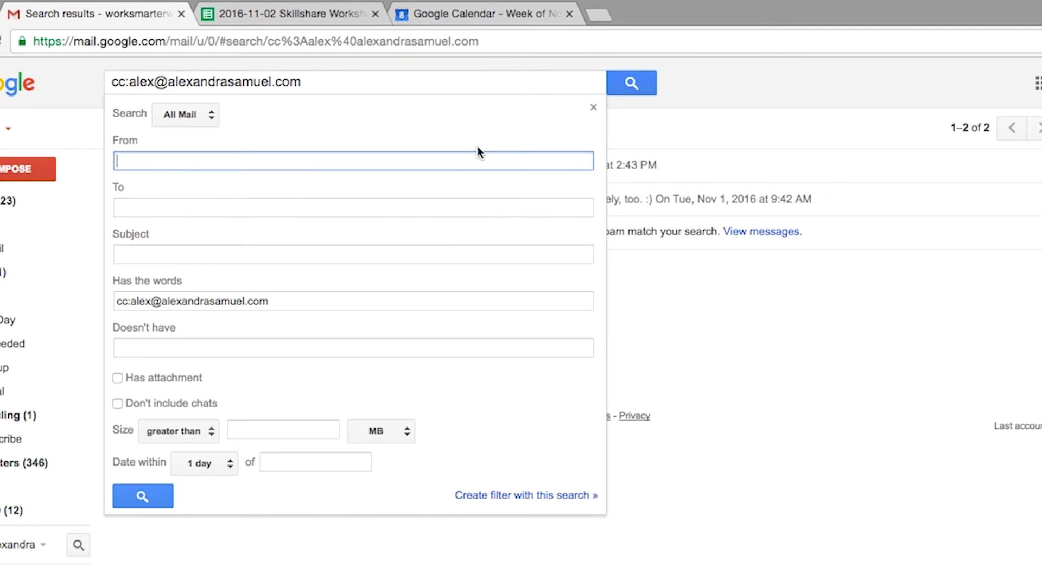
{"action": "left_click", "coordinate": [509, 496]}
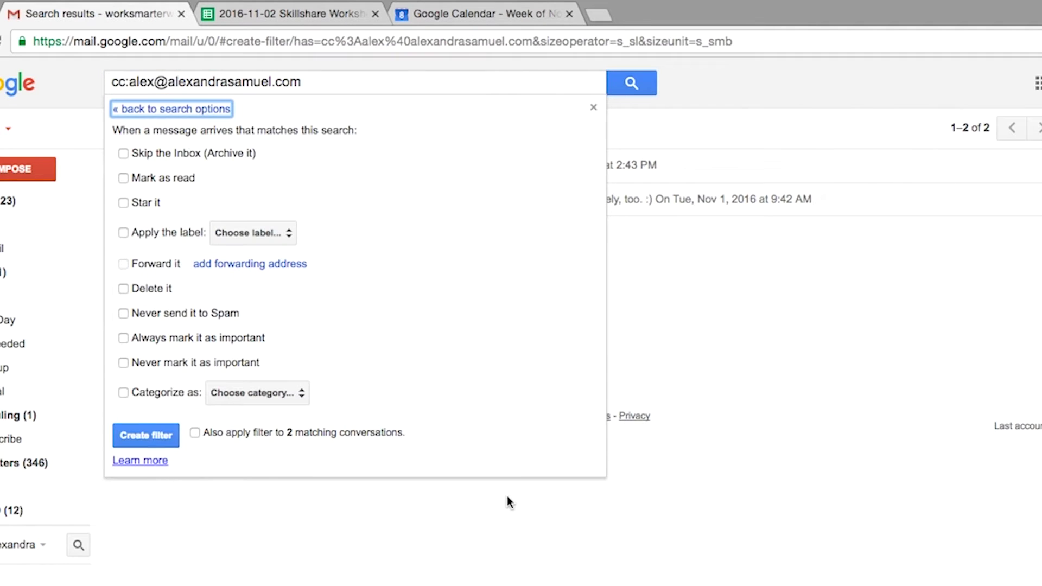
{"action": "left_click", "coordinate": [124, 154]}
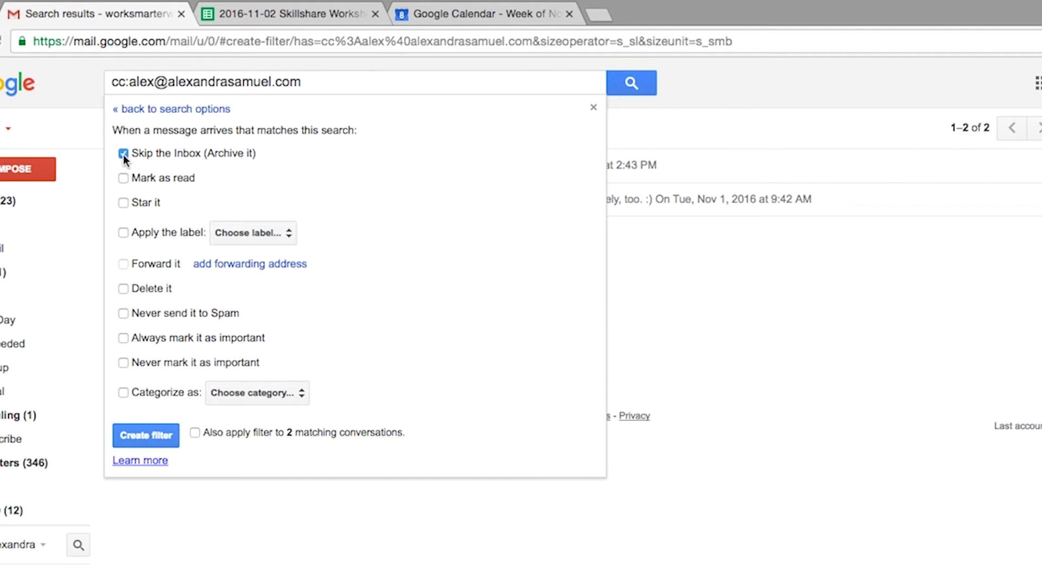
{"action": "left_click", "coordinate": [124, 232]}
{"action": "left_click", "coordinate": [259, 232]}
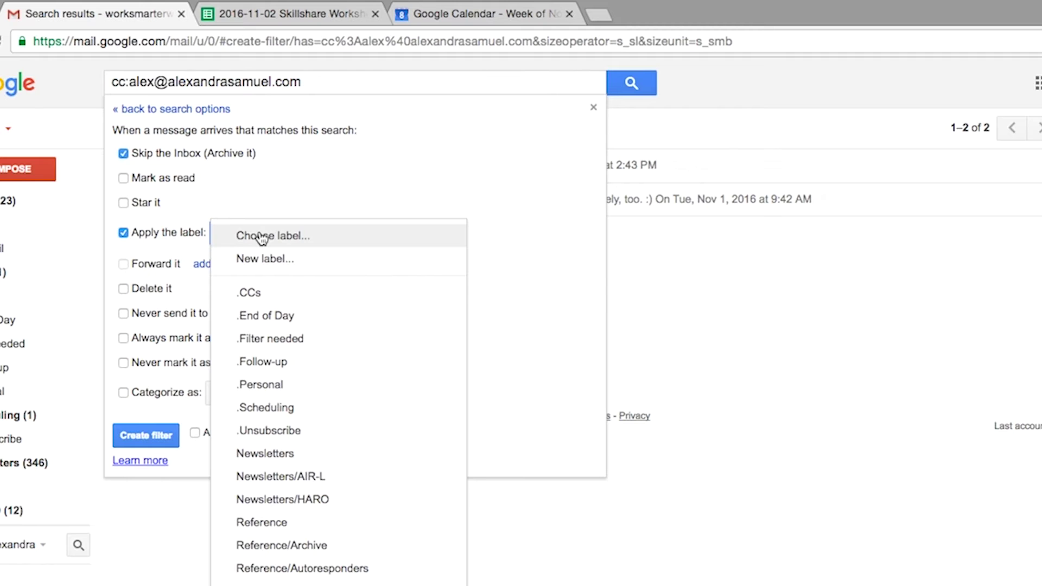
{"action": "left_click", "coordinate": [248, 292]}
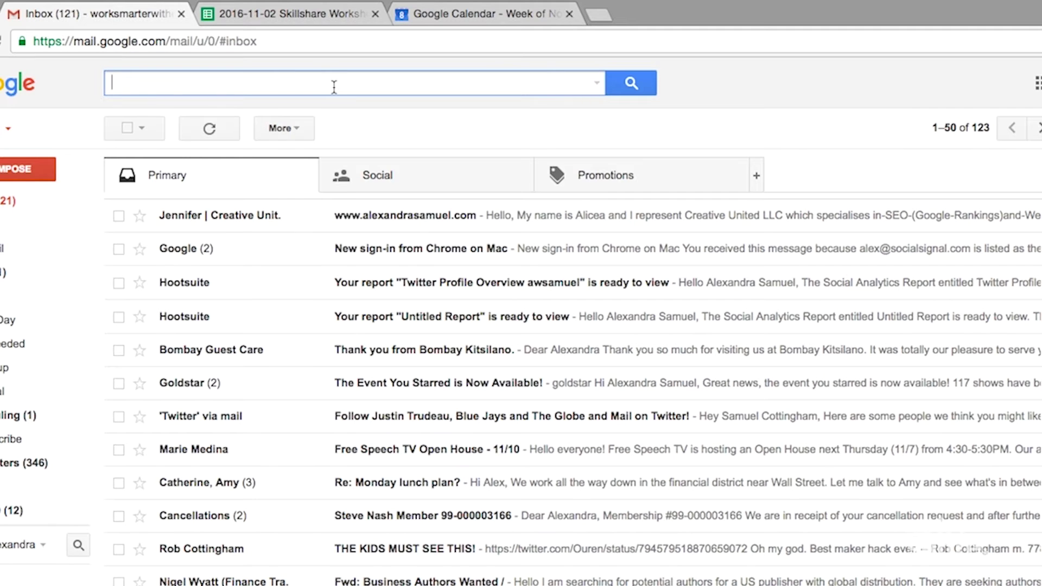
Step: Search for 'invoice OR receipt' and scroll through the 17 results
{"action": "type", "text": "invoice rec"}
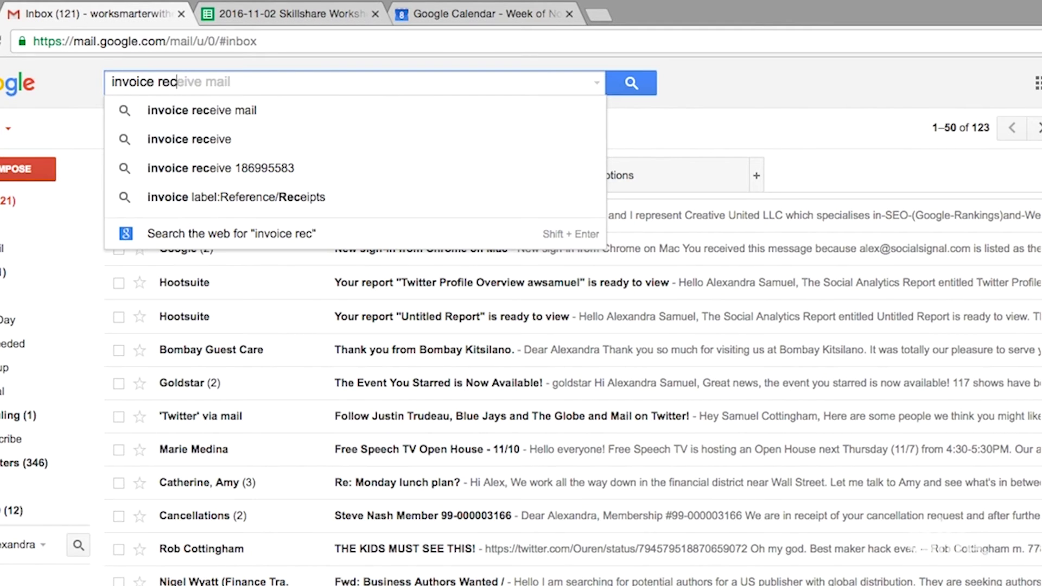
{"action": "key", "text": "BackSpace"}
{"action": "key", "text": "BackSpace"}
{"action": "type", "text": "OR re"}
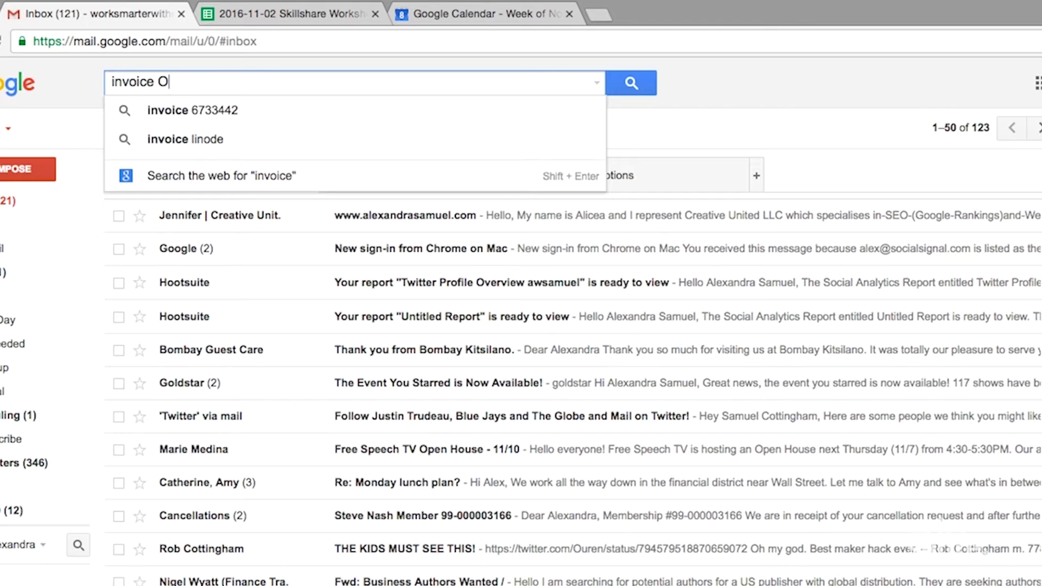
{"action": "type", "text": "ceipt"}
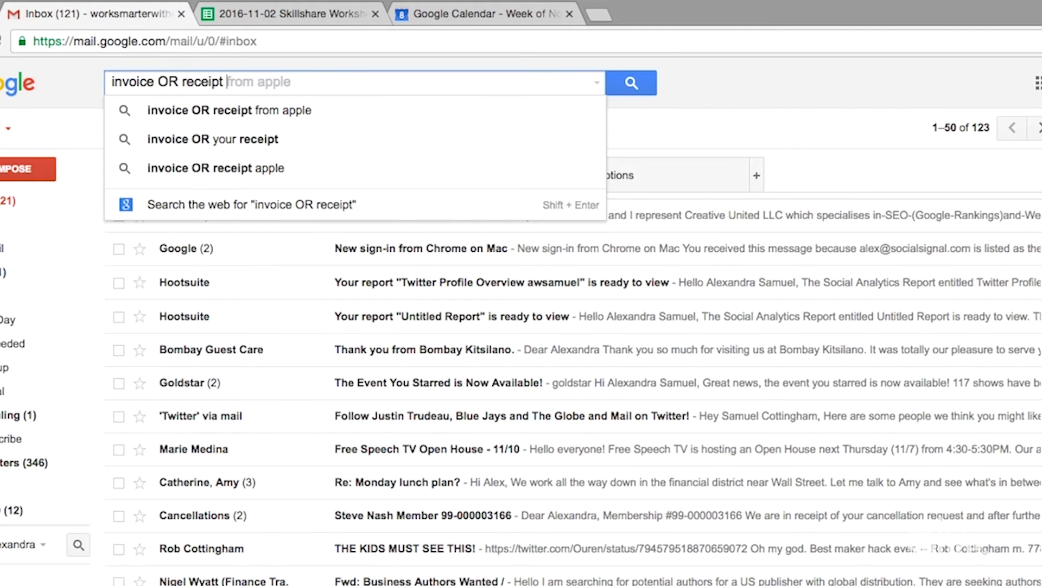
{"action": "key", "text": "Return"}
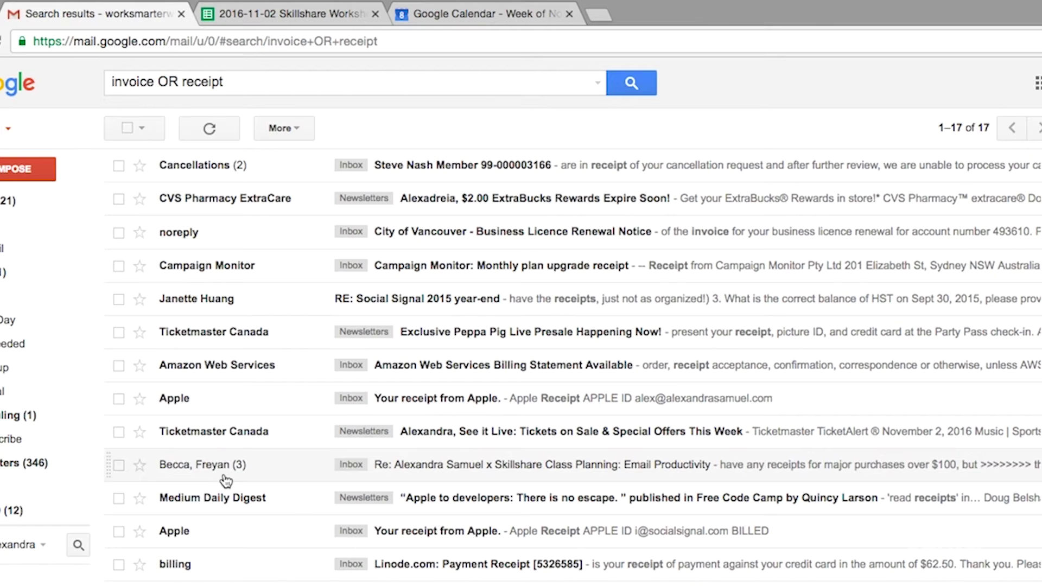
{"action": "scroll", "coordinate": [225, 480], "scroll_direction": "down", "scroll_amount": 2}
{"action": "scroll", "coordinate": [225, 480], "scroll_direction": "up", "scroll_amount": 2}
{"action": "scroll", "coordinate": [225, 477], "scroll_direction": "down", "scroll_amount": 1}
{"action": "scroll", "coordinate": [225, 474], "scroll_direction": "up", "scroll_amount": 1}
Step: Refine the search to (invoice OR receipt) -renewal, dropping the City of Vancouver renewal notice
{"action": "left_click", "coordinate": [698, 239]}
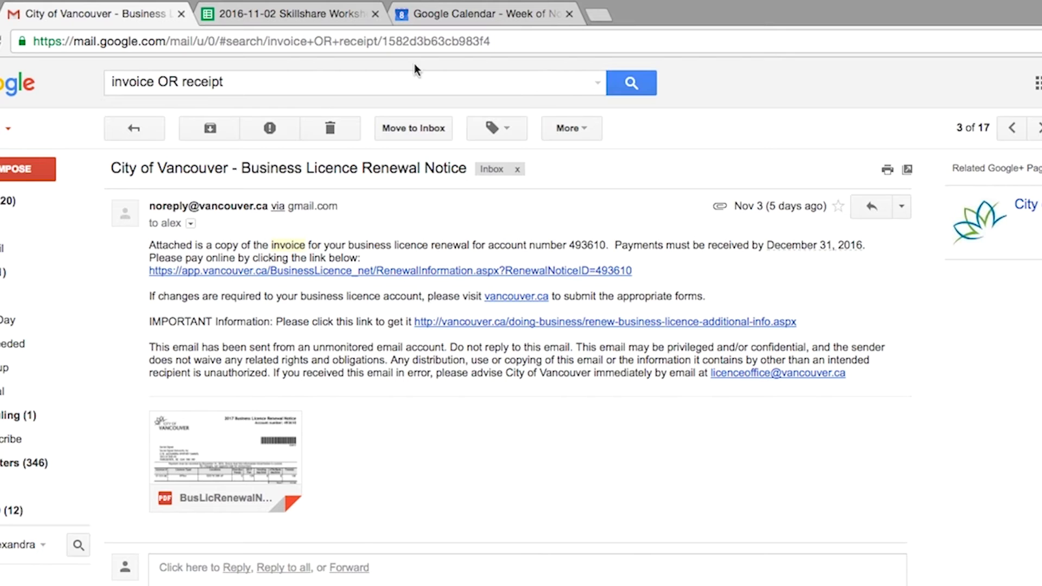
{"action": "left_click", "coordinate": [229, 79]}
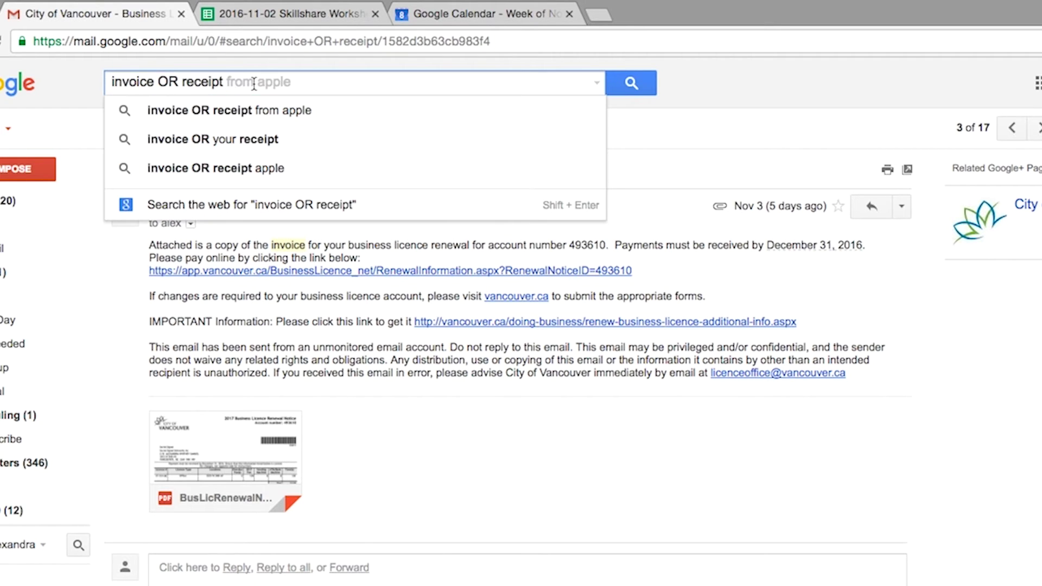
{"action": "type", "text": "-r"}
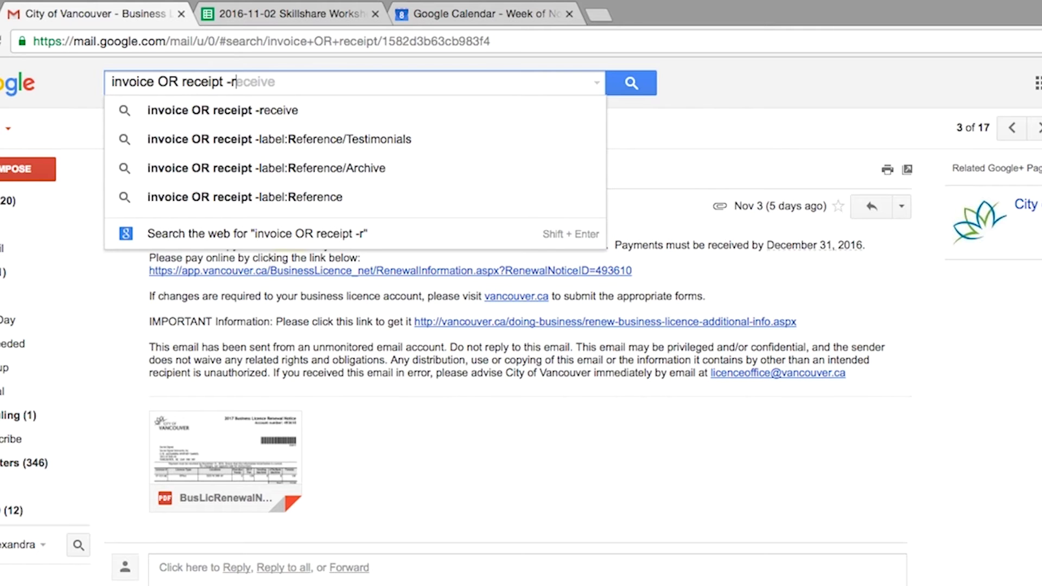
{"action": "type", "text": "enewal"}
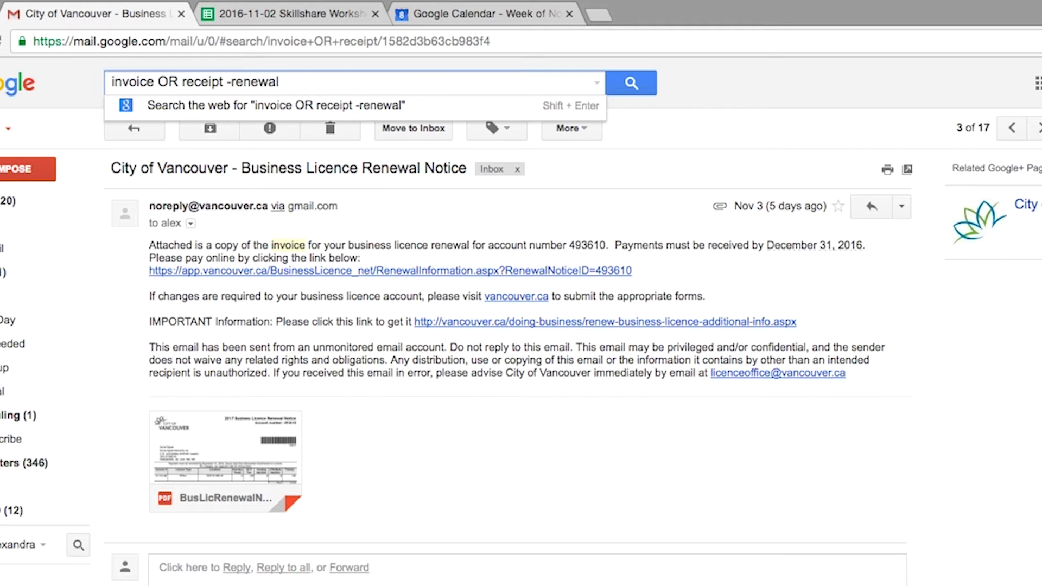
{"action": "key", "text": "Return"}
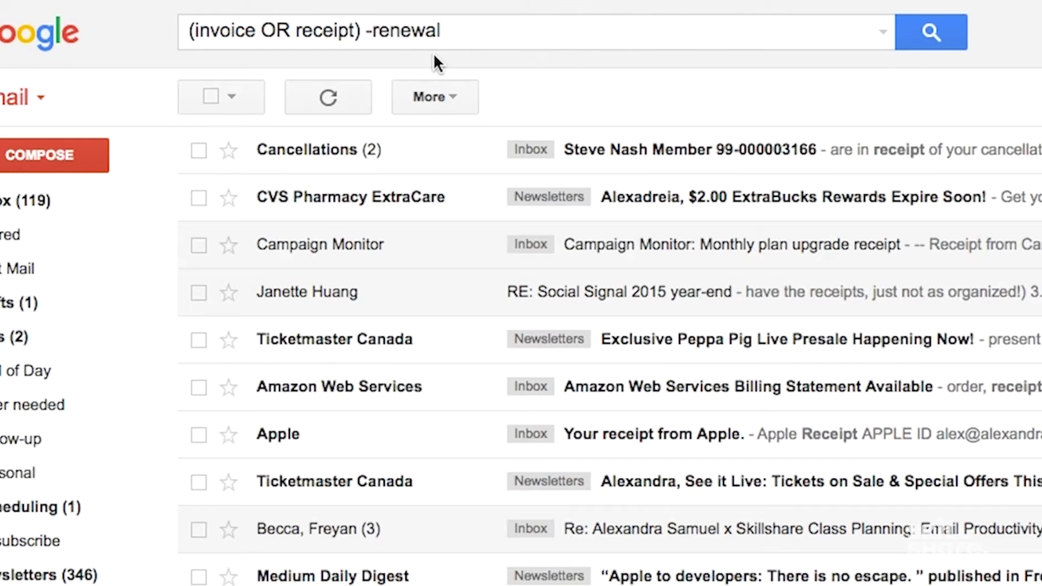
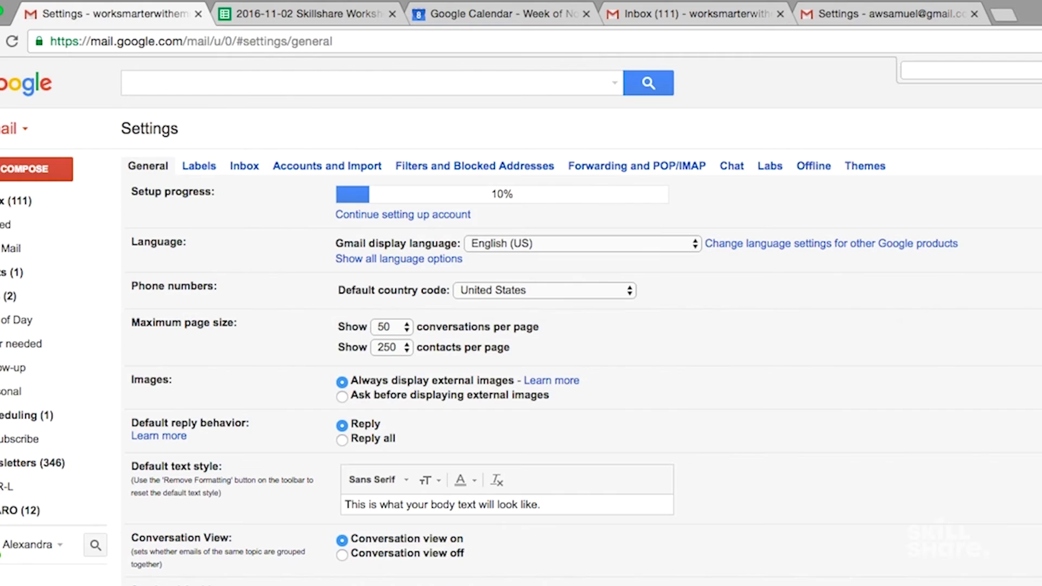
Step: Under Forwarding and POP/IMAP, start a new forwarding address, entering a phone number as the address
{"action": "left_click", "coordinate": [663, 167]}
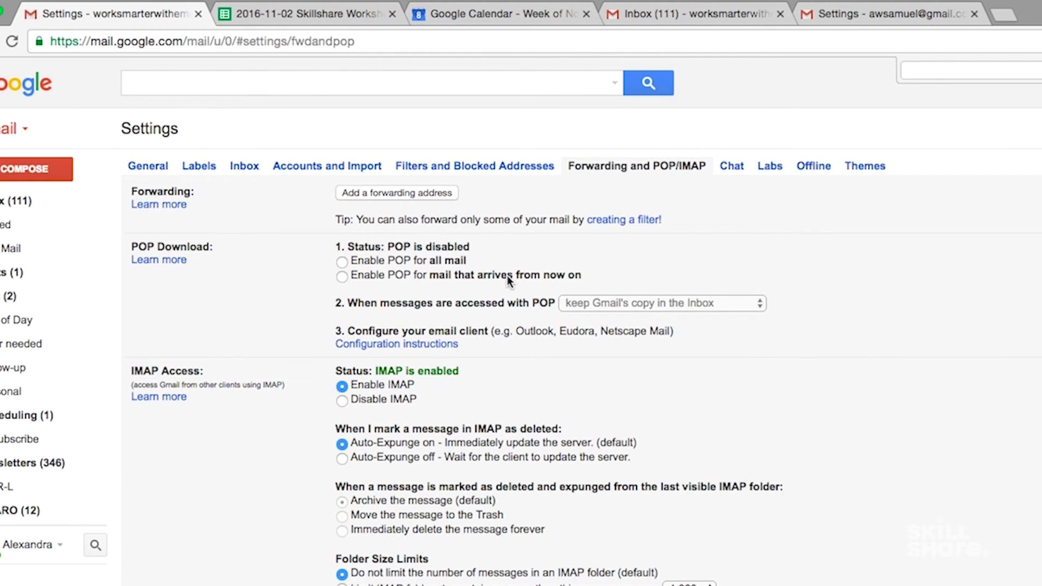
{"action": "left_click", "coordinate": [419, 194]}
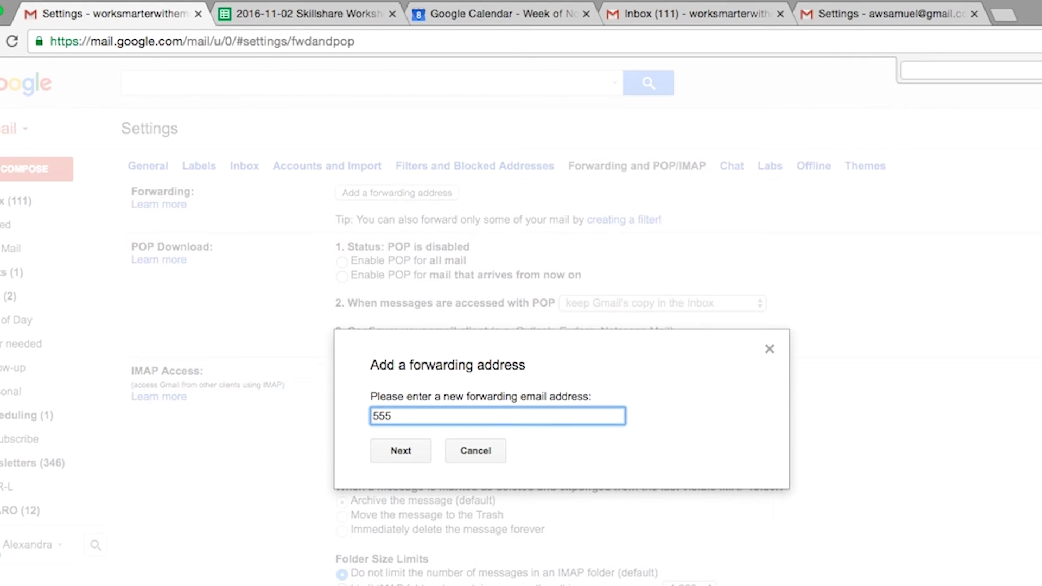
{"action": "type", "text": "5556667777"}
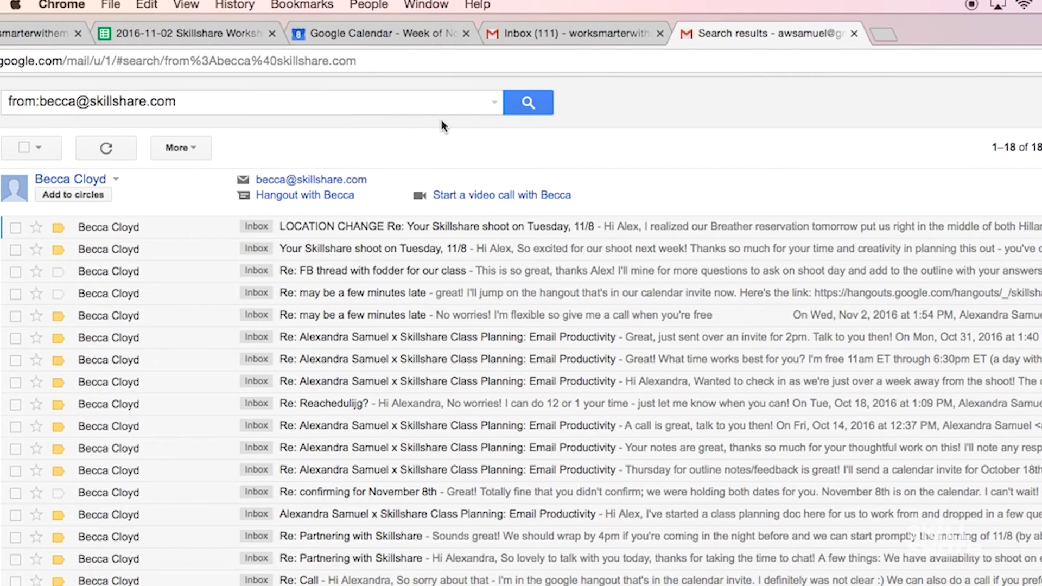
Step: Turn the sender search into a filter and tick 'Forward it to' for matching messages
{"action": "left_click", "coordinate": [494, 102]}
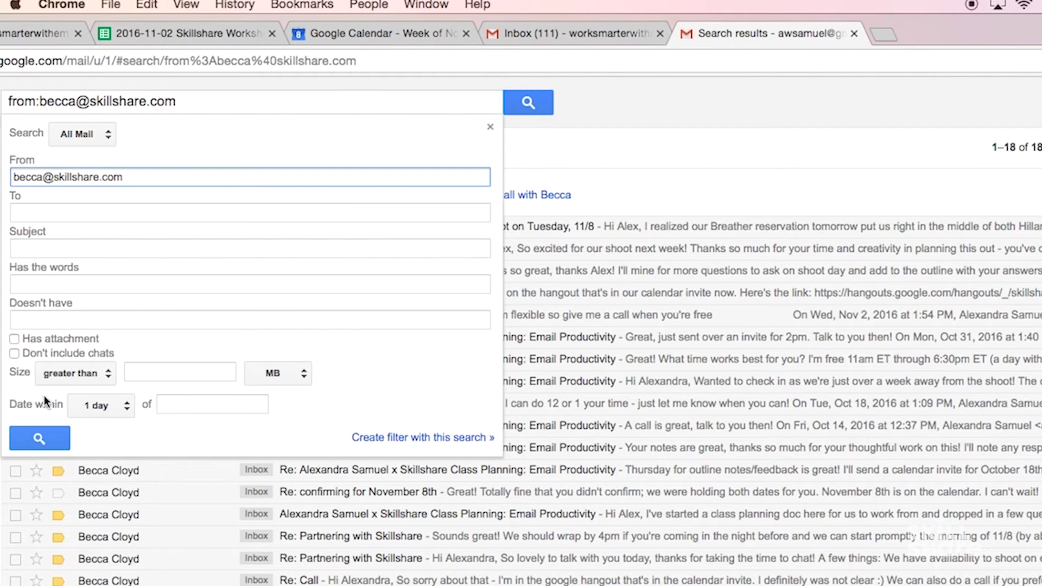
{"action": "left_click", "coordinate": [423, 437]}
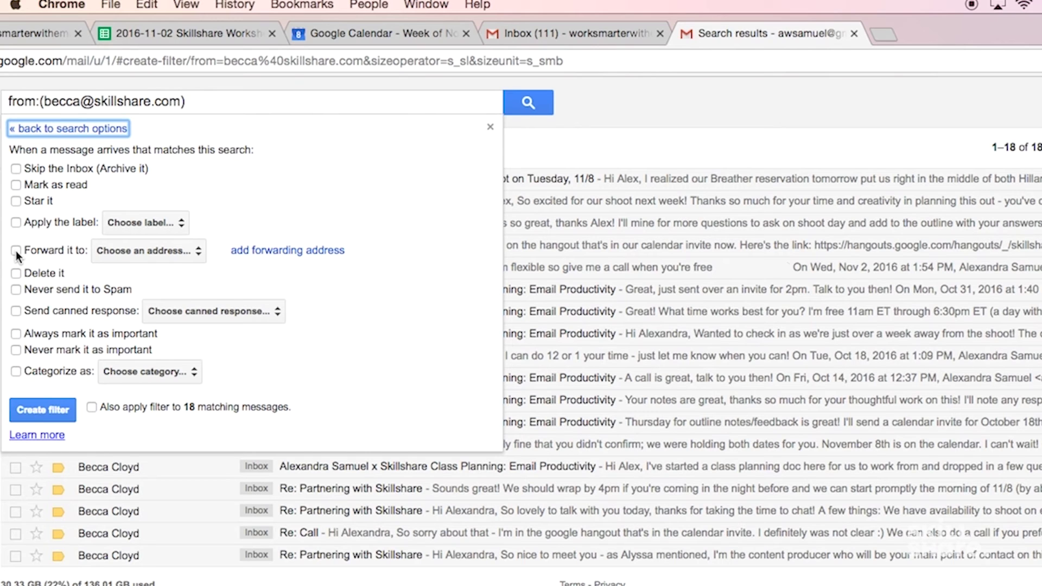
{"action": "left_click", "coordinate": [17, 251]}
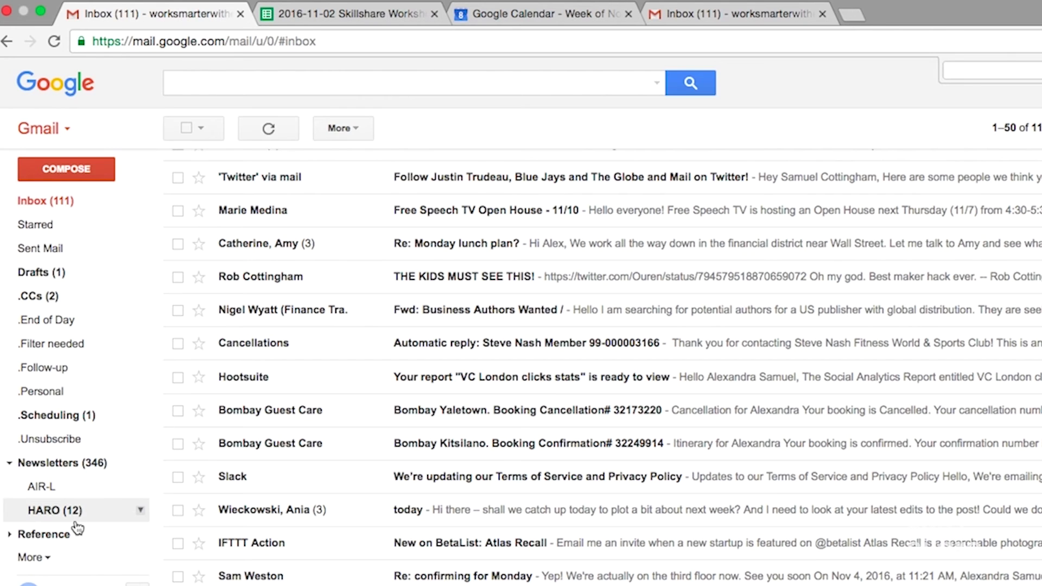
Step: Expand the full label list, switch to All Mail with g a, and scroll through the conversations
{"action": "left_click", "coordinate": [34, 557]}
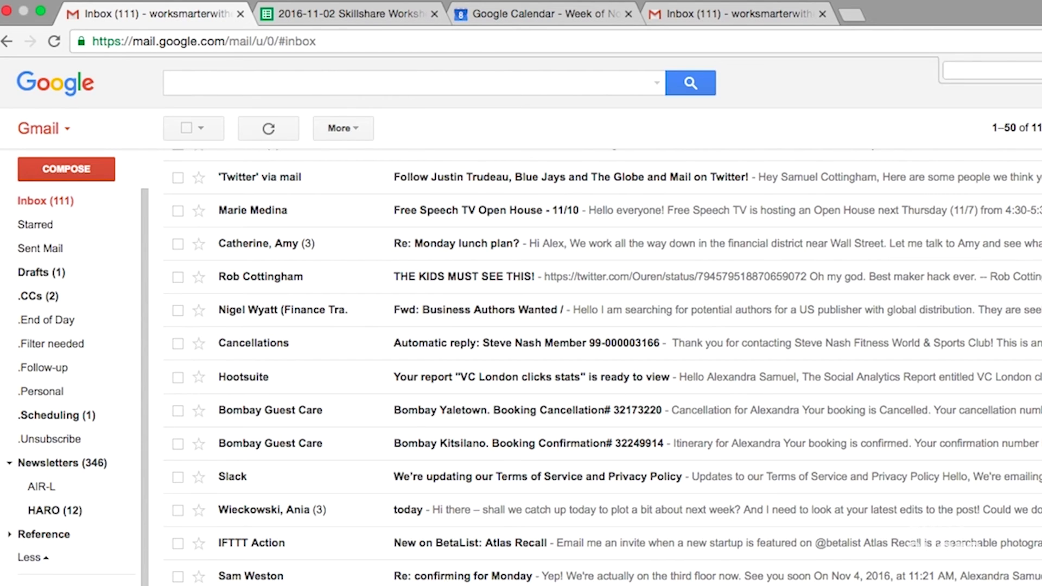
{"action": "key", "text": "g"}
{"action": "key", "text": "a"}
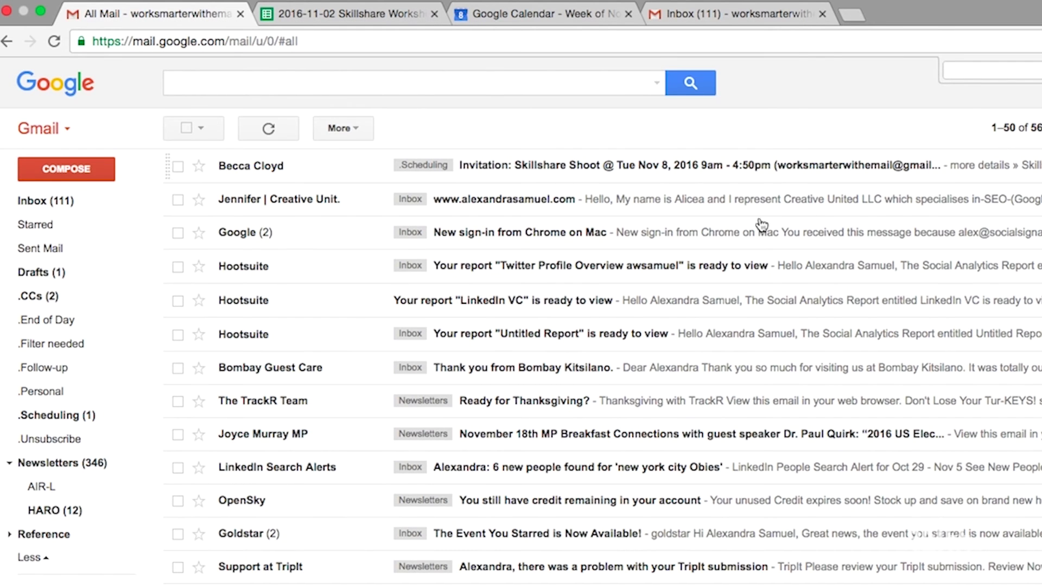
{"action": "scroll", "coordinate": [708, 559], "scroll_direction": "down", "scroll_amount": 6}
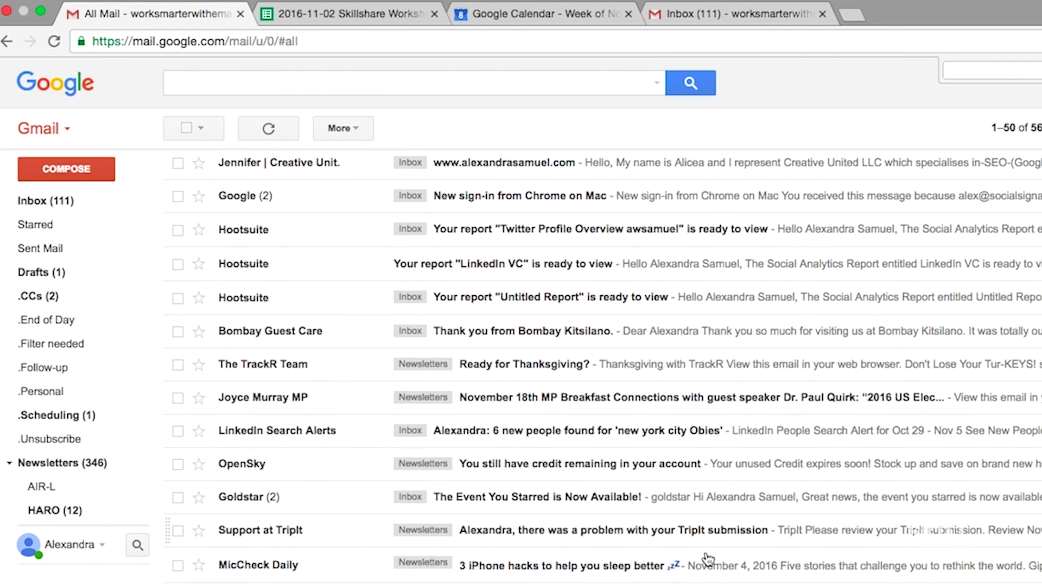
{"action": "scroll", "coordinate": [708, 558], "scroll_direction": "down", "scroll_amount": 15}
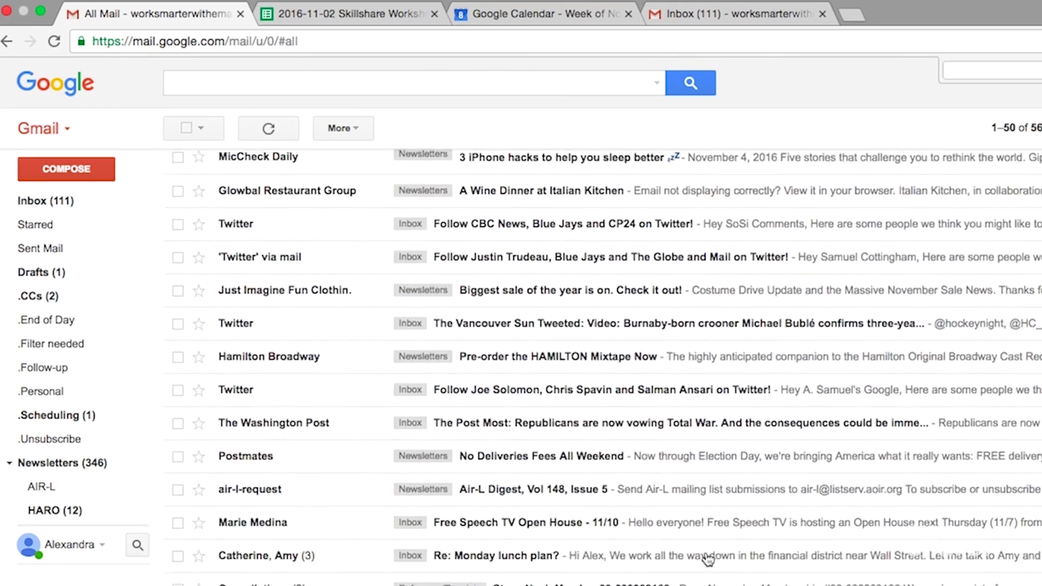
{"action": "scroll", "coordinate": [708, 559], "scroll_direction": "down", "scroll_amount": 5}
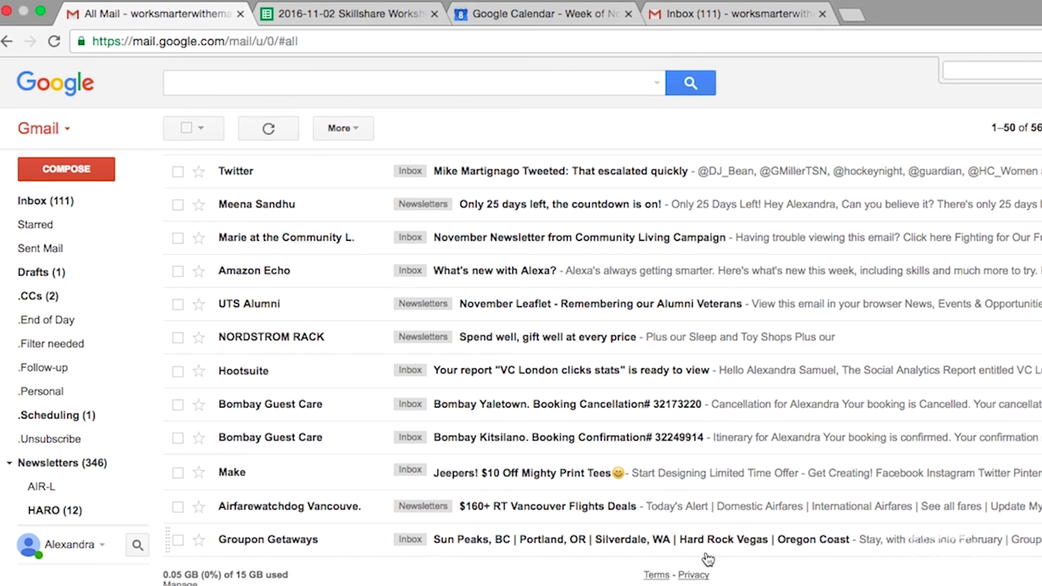
{"action": "scroll", "coordinate": [708, 558], "scroll_direction": "up", "scroll_amount": 10}
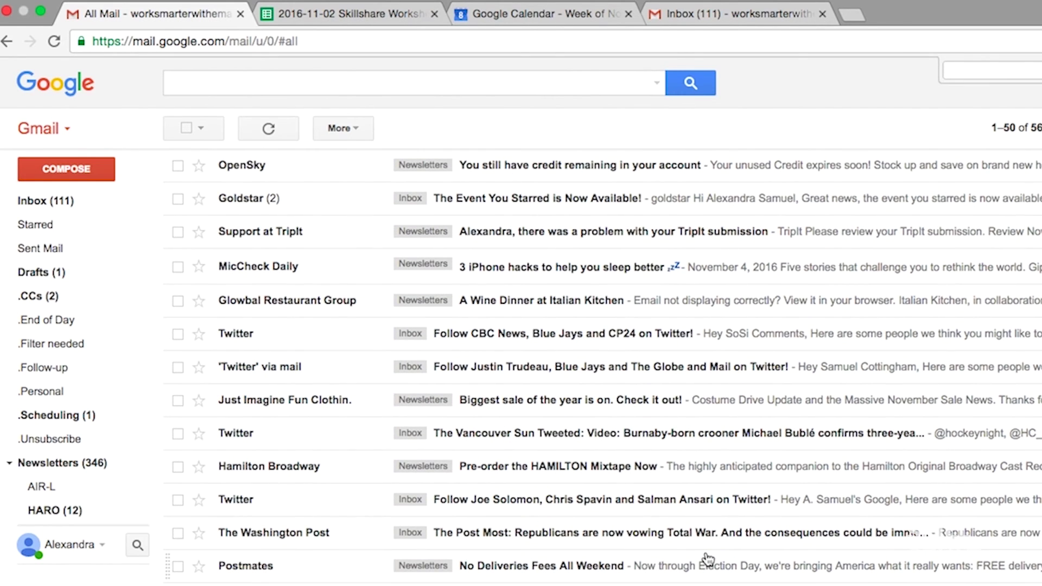
{"action": "scroll", "coordinate": [707, 559], "scroll_direction": "down", "scroll_amount": 1}
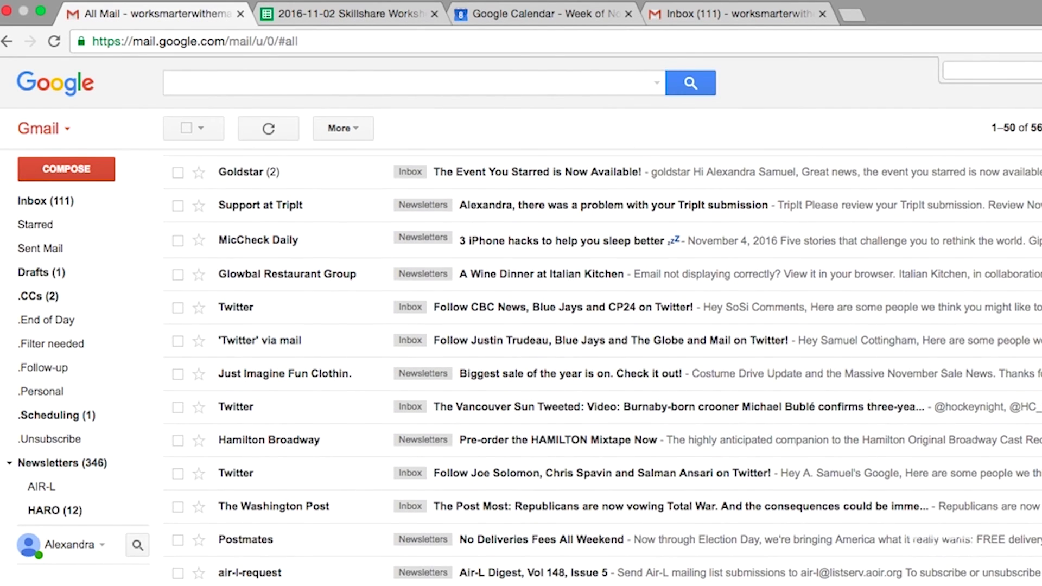